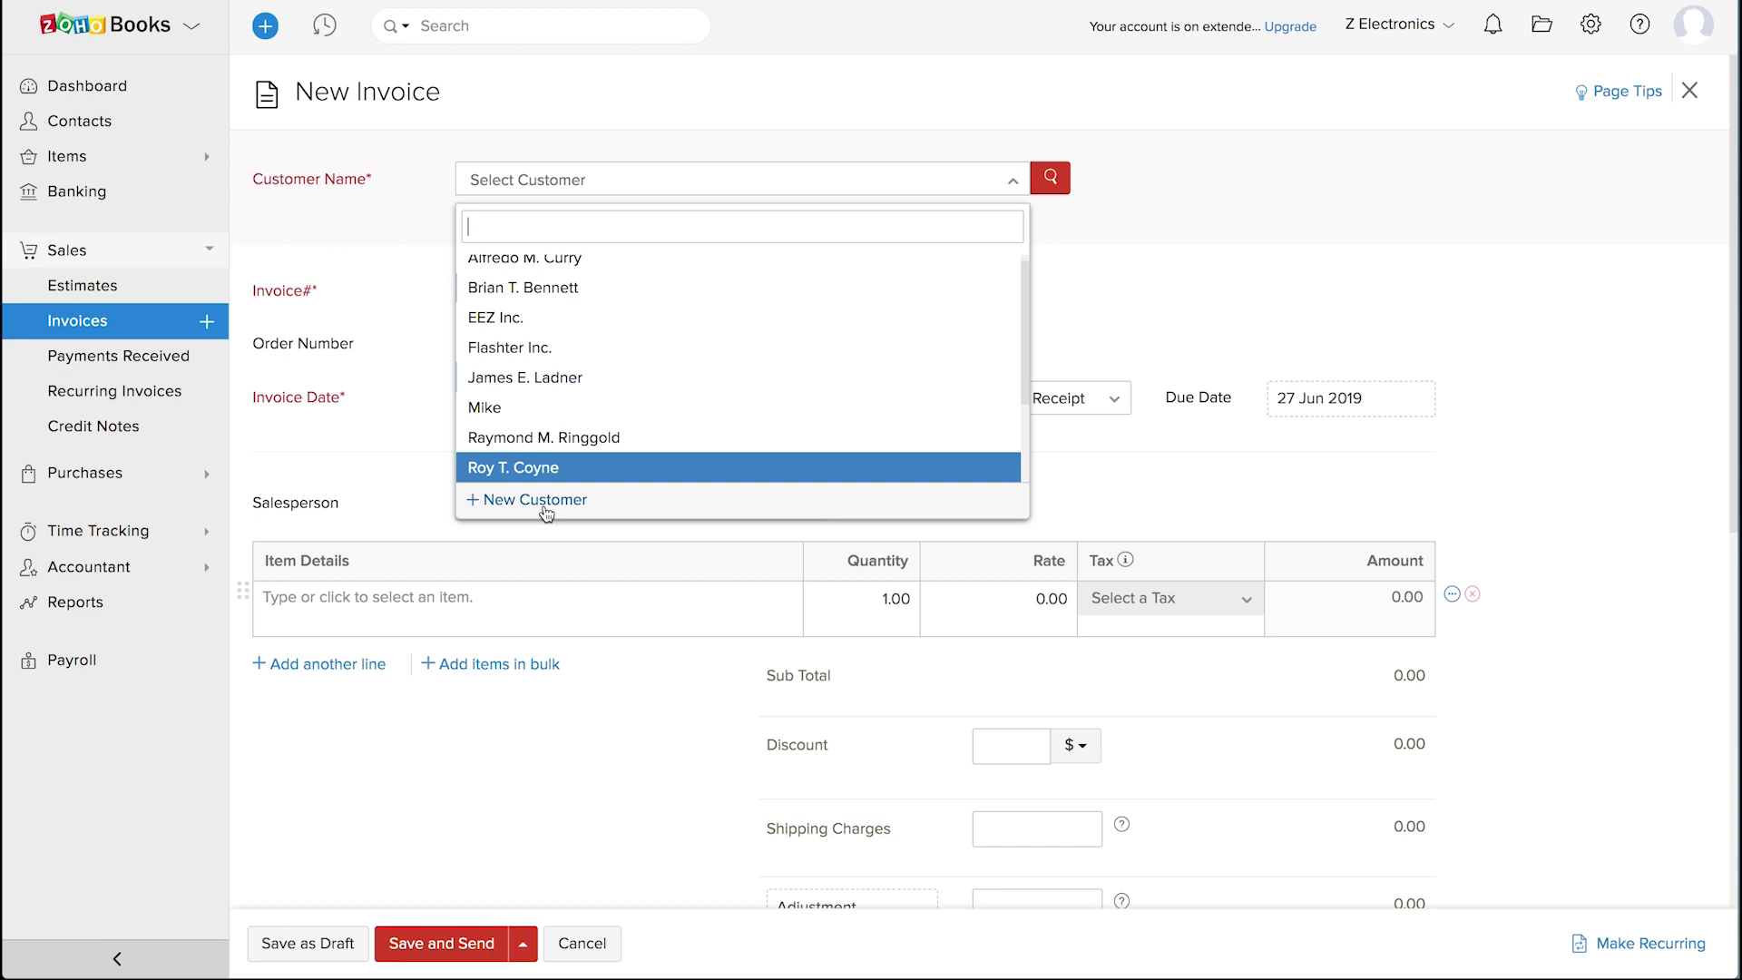
- Select the first person in the customer list as the customer for the new invoice
click(543, 267)
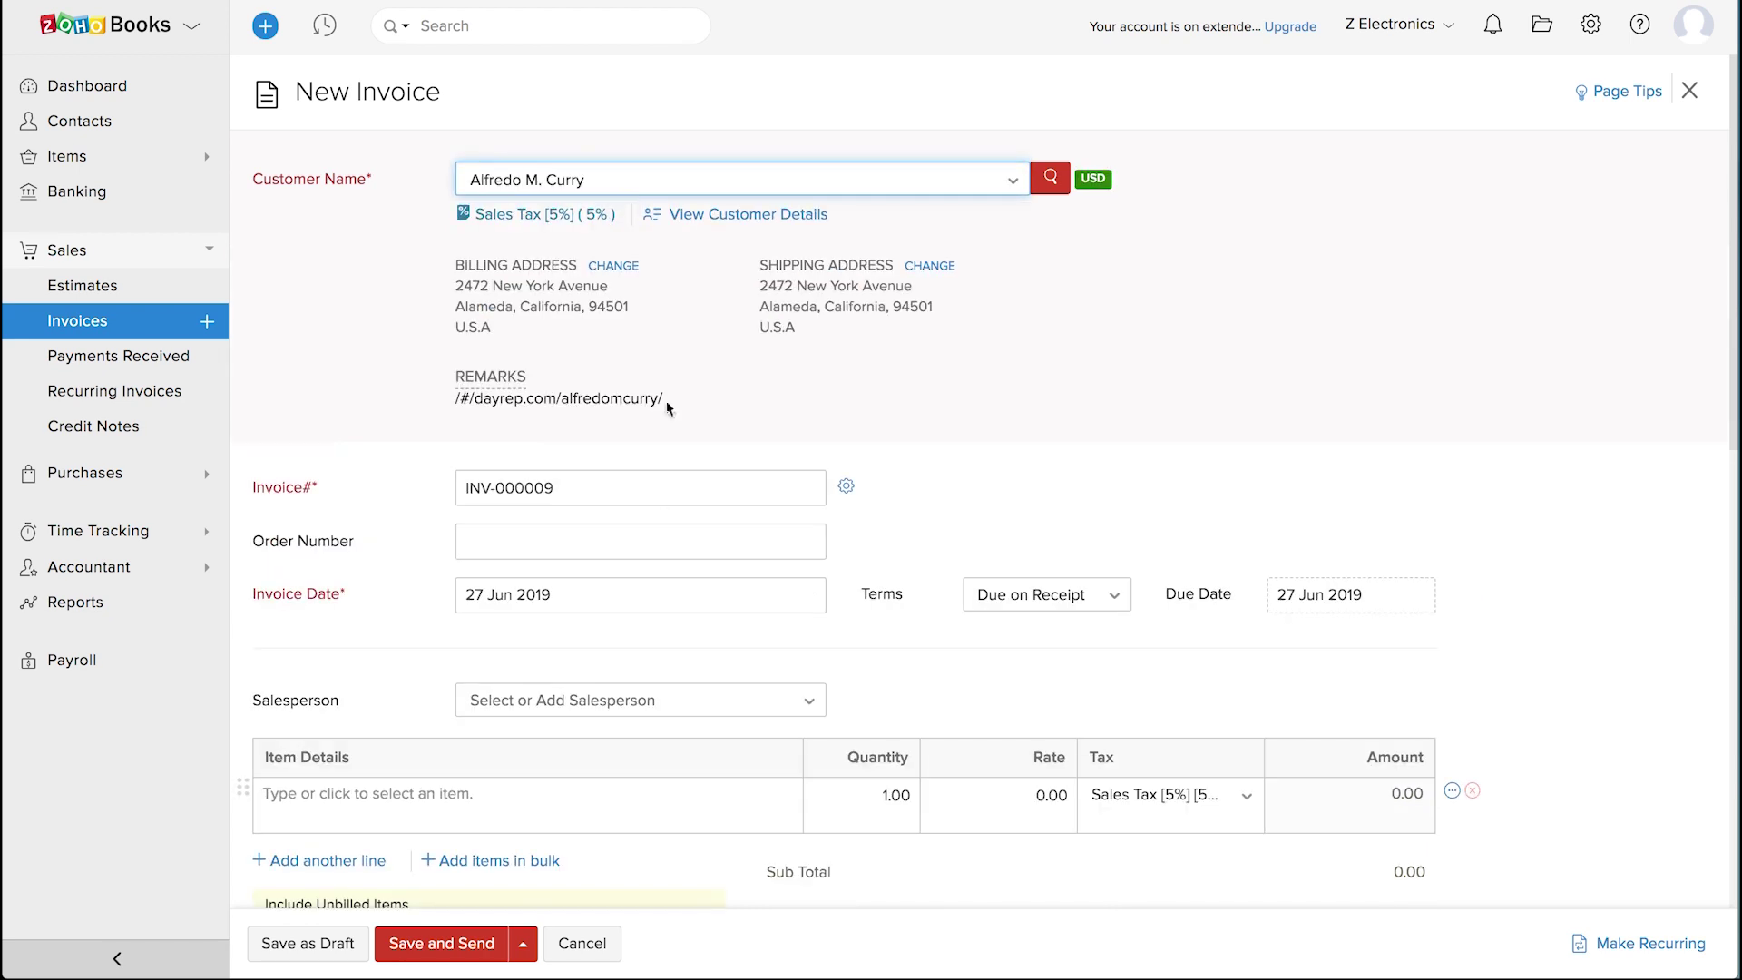
click(658, 491)
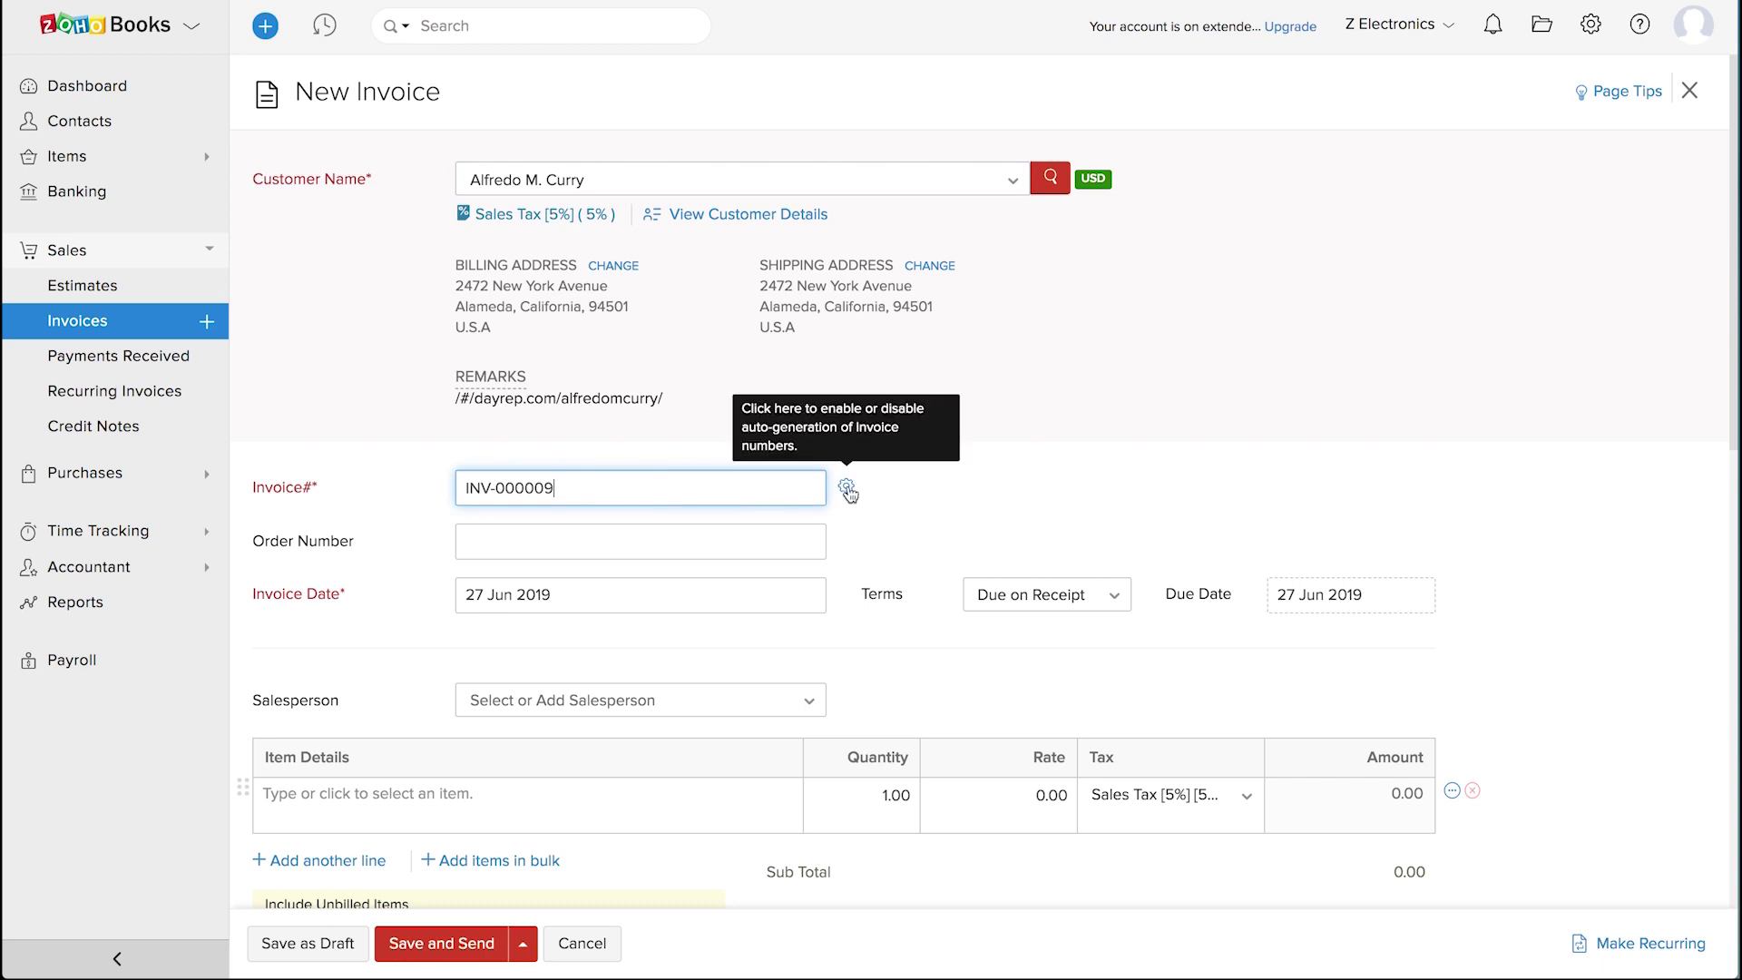
click(889, 486)
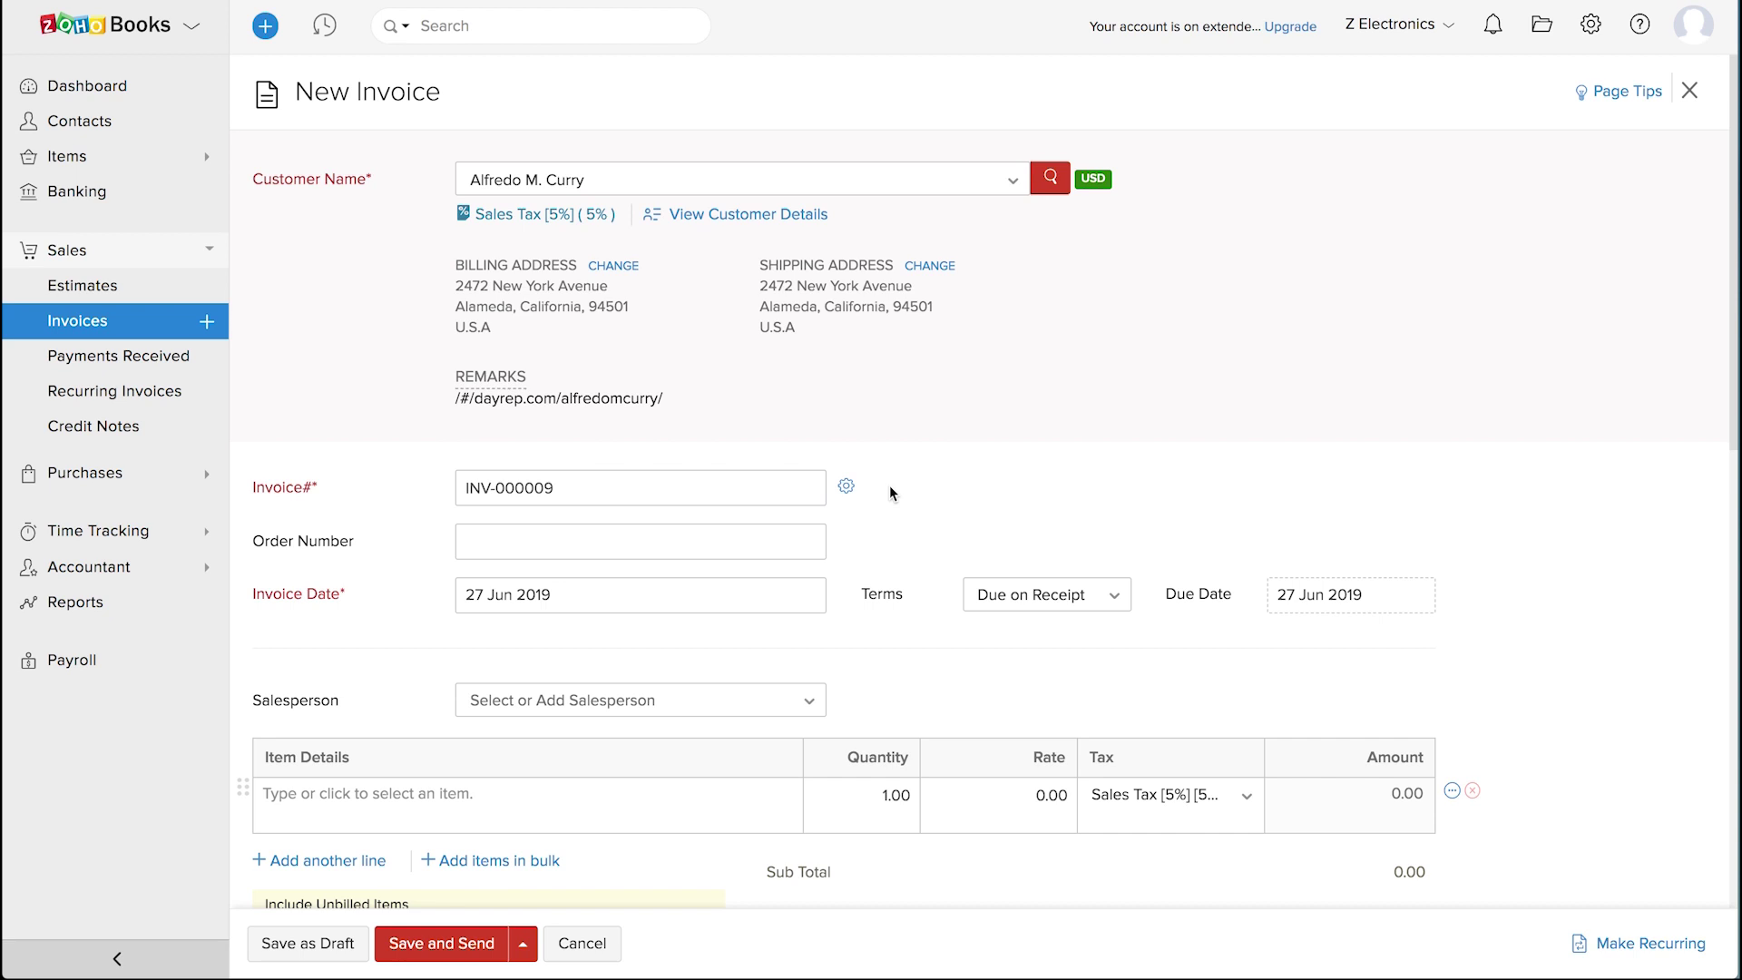
- Set the invoice's payment terms to Custom and its due date to 29 Jun 2019
scroll(890, 486, down, 3)
click(1089, 278)
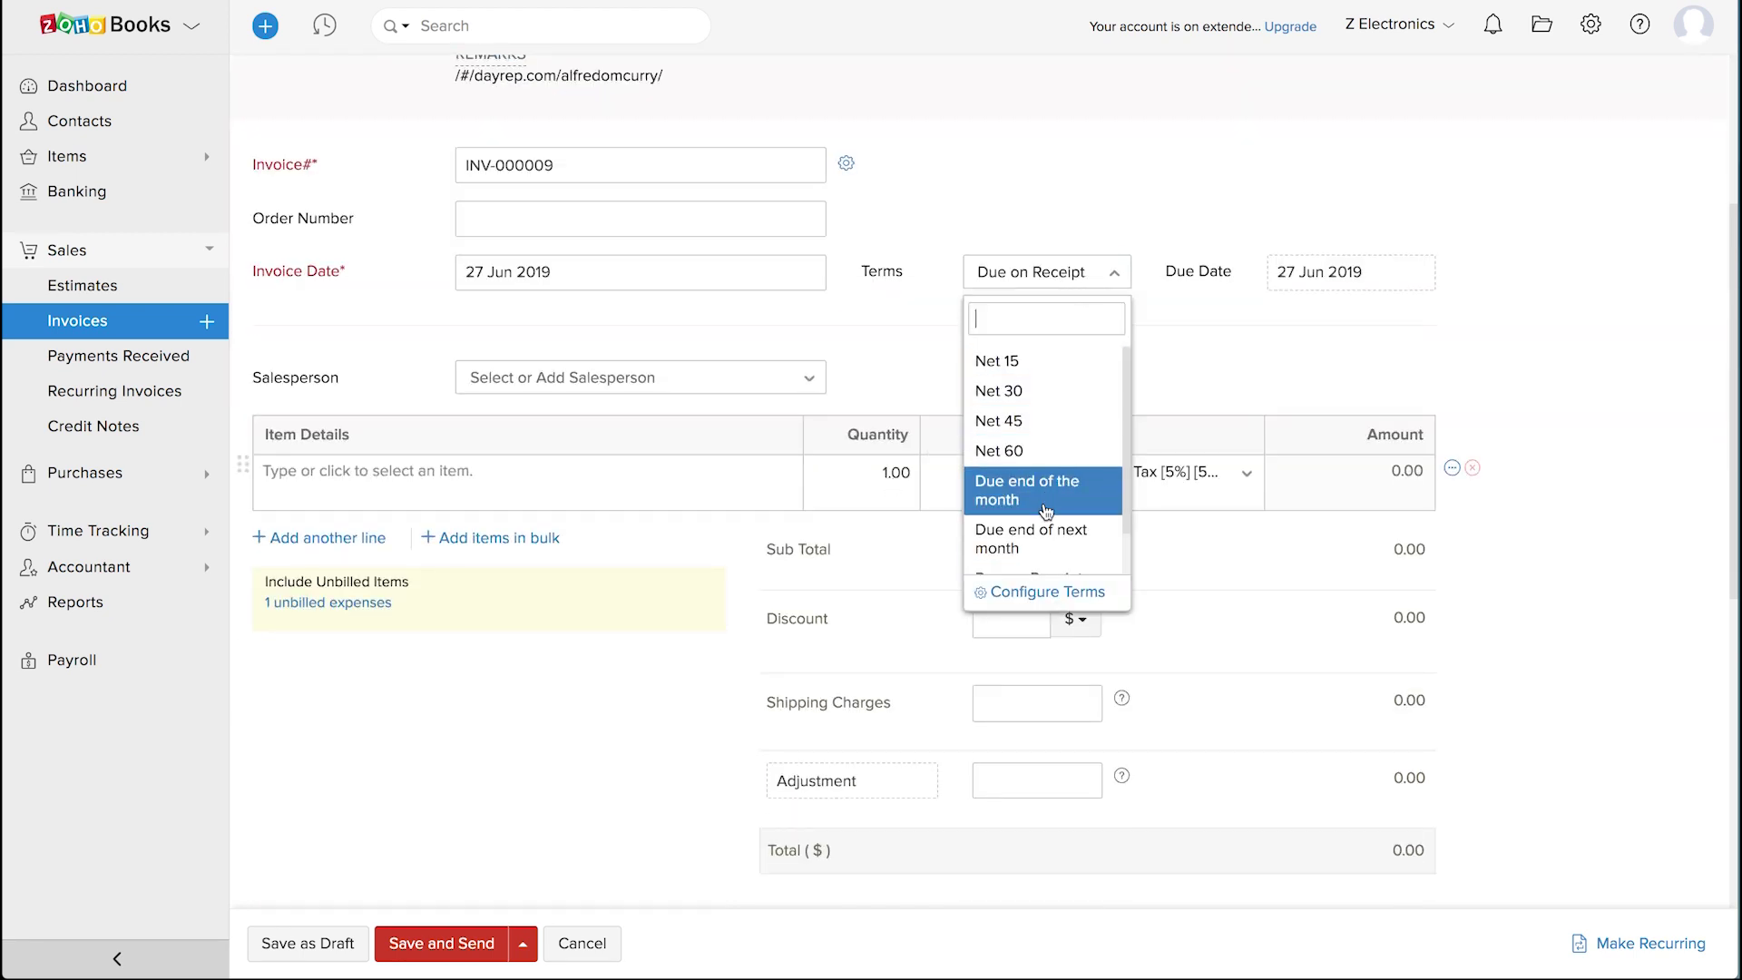
scroll(1044, 499, down, 1)
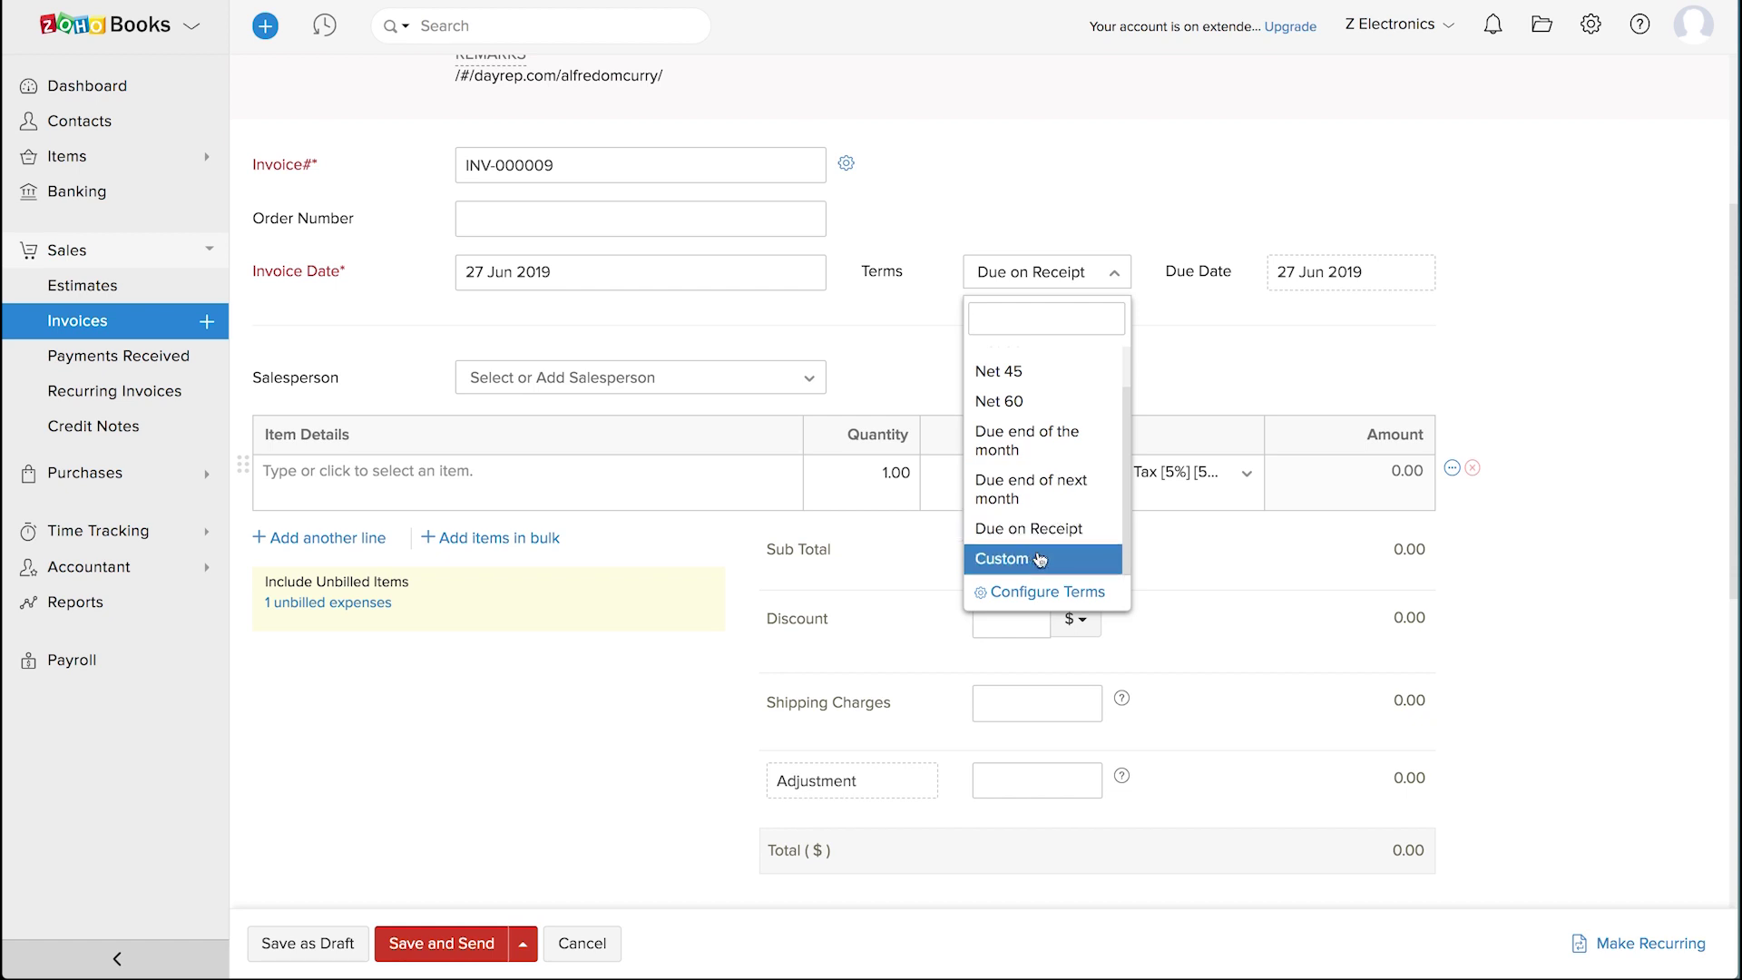
click(1082, 562)
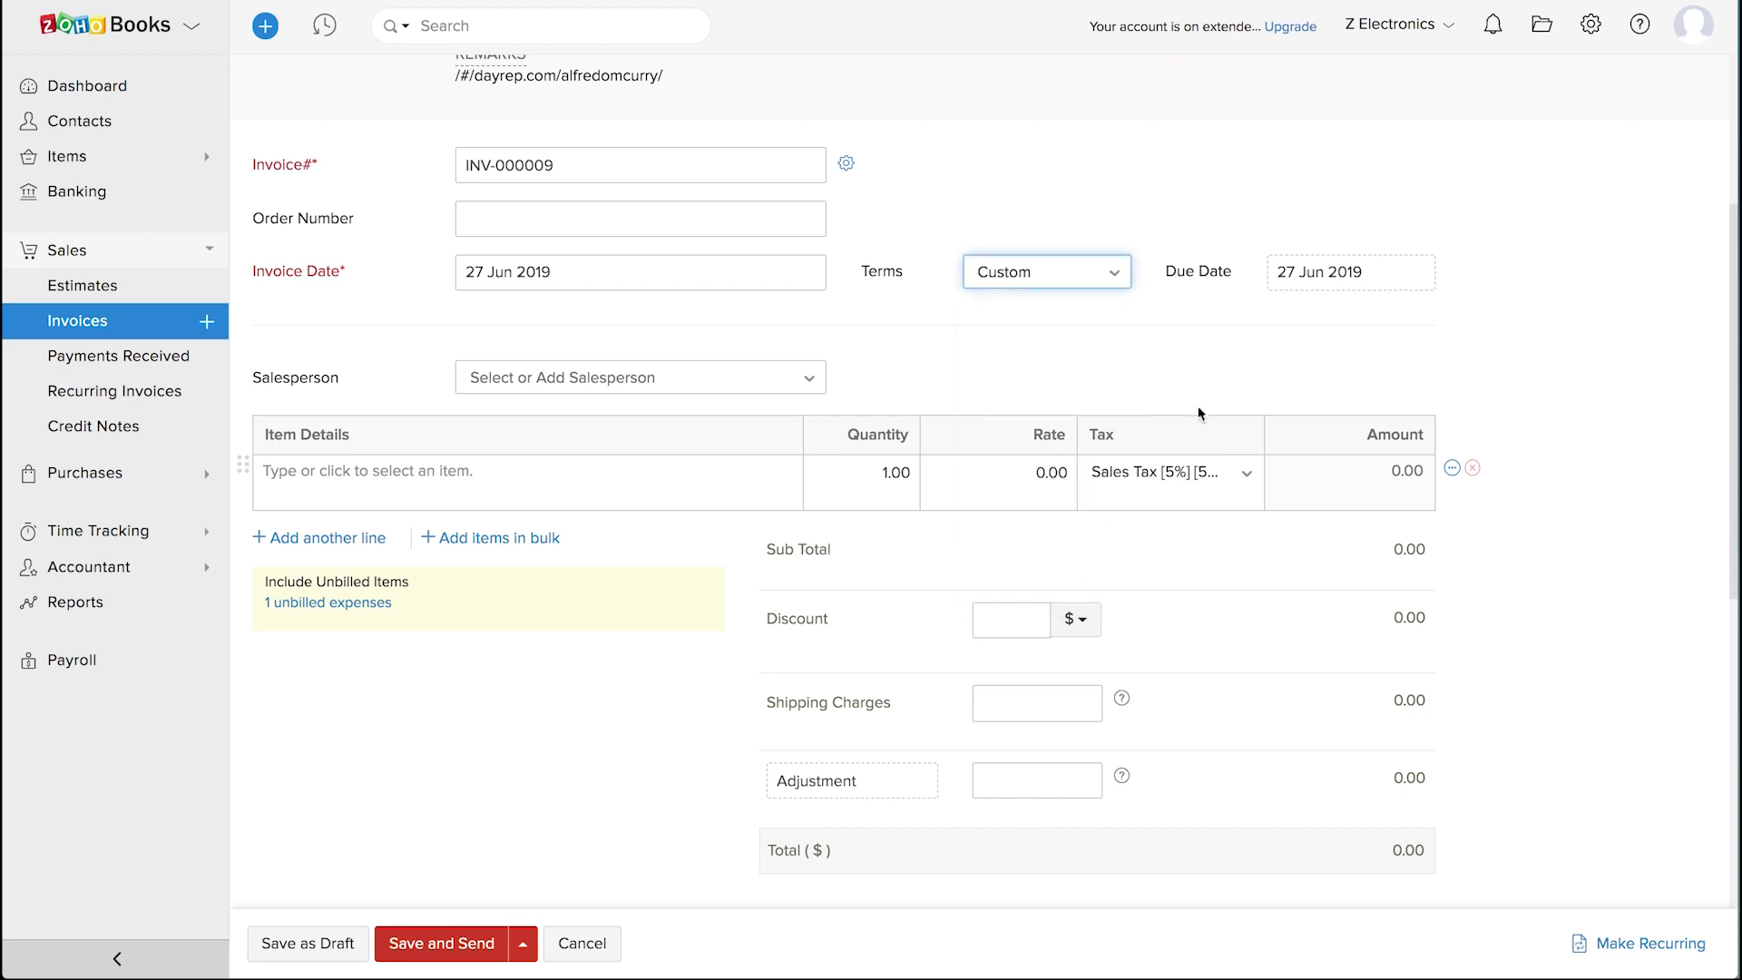
click(1328, 264)
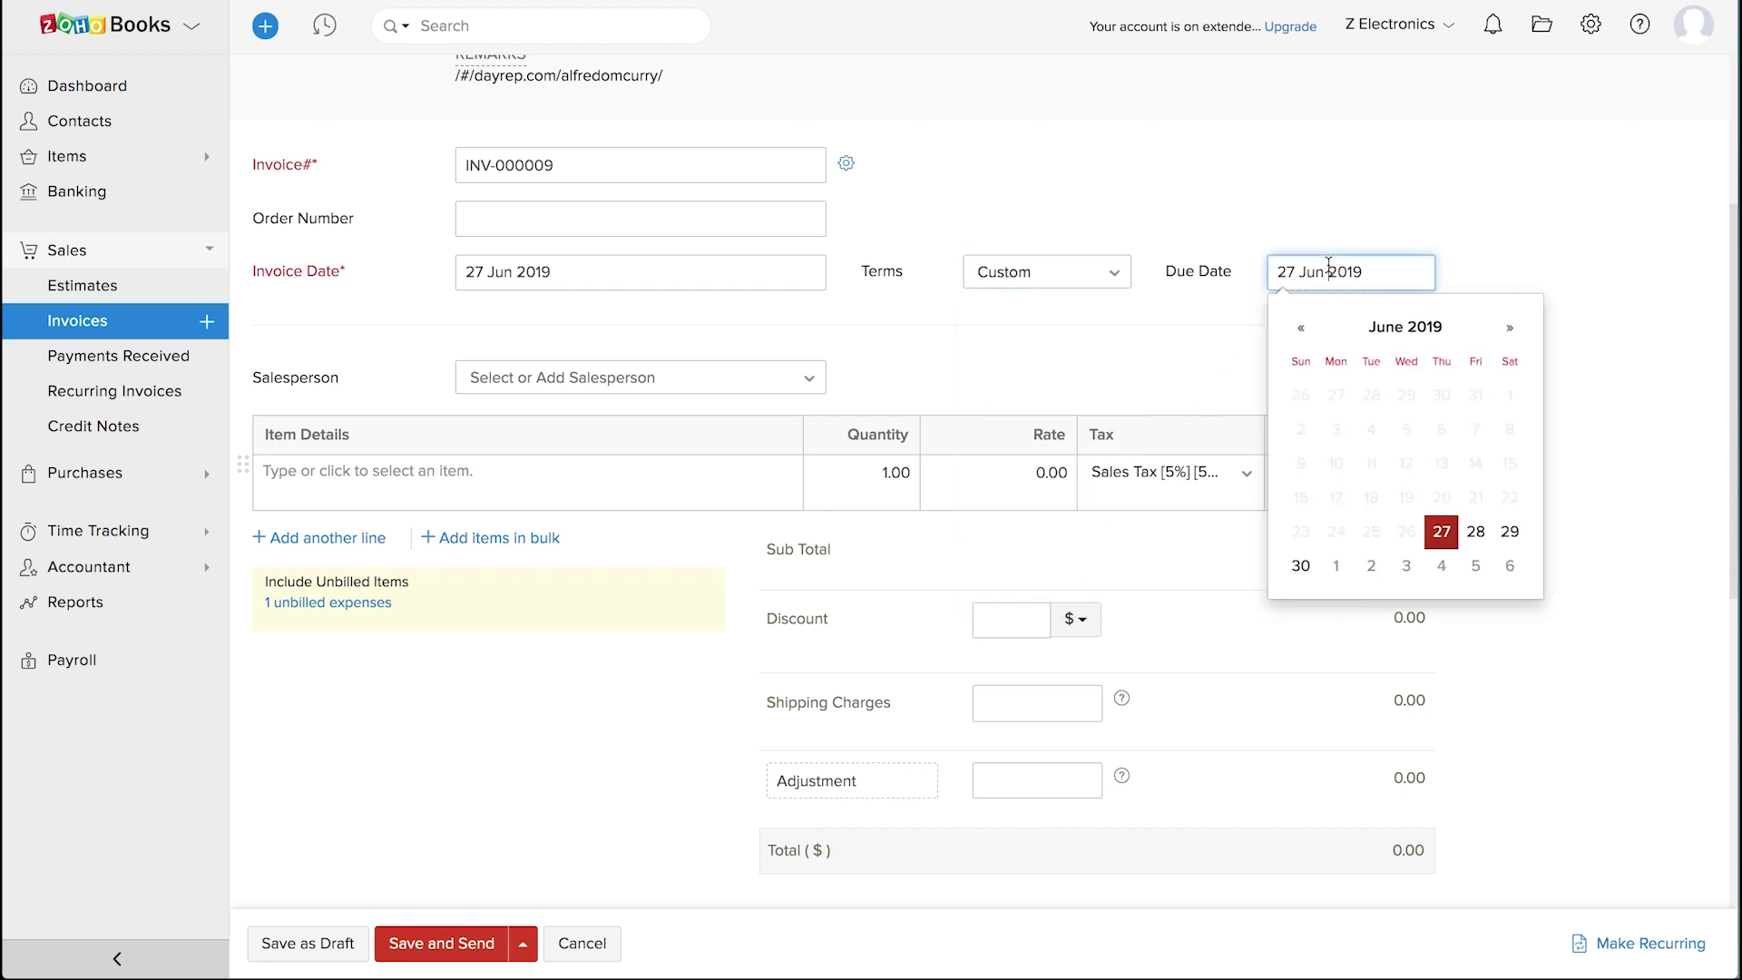
click(1512, 530)
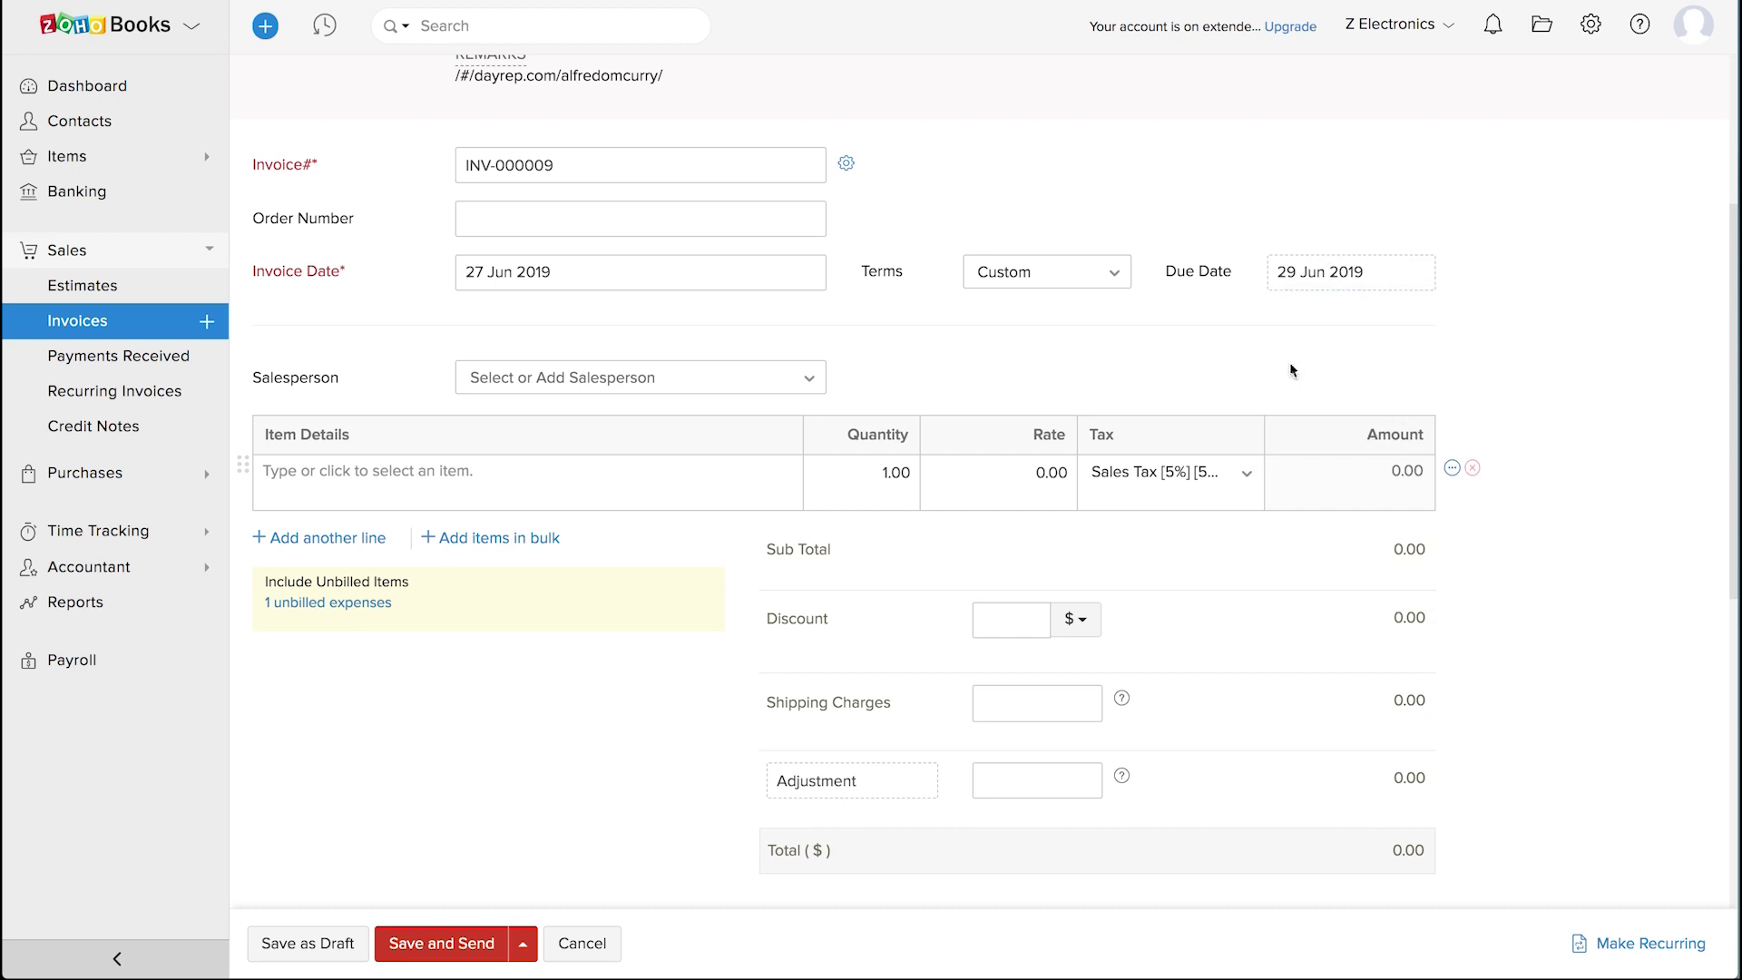
- Add the iMac 21.5-inch 2.3GHz 1TB and the iMac 21.5-inch Retina 4K 3.6GHz 1TB as invoice line items
click(630, 474)
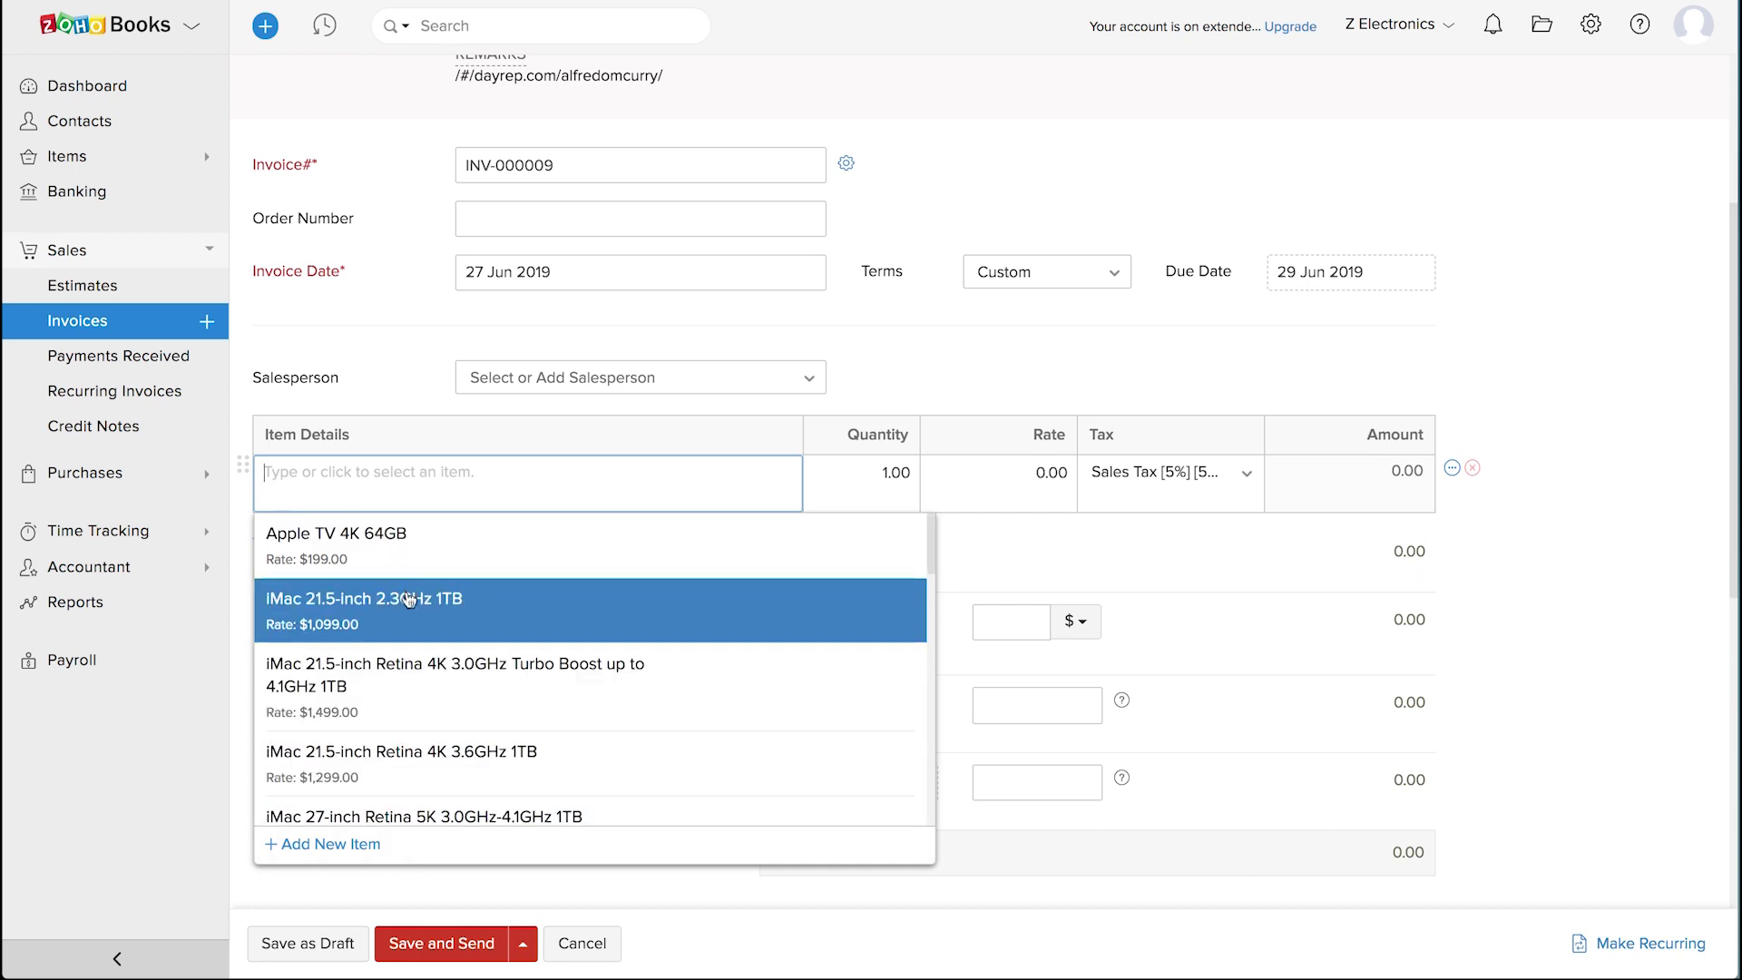
click(408, 599)
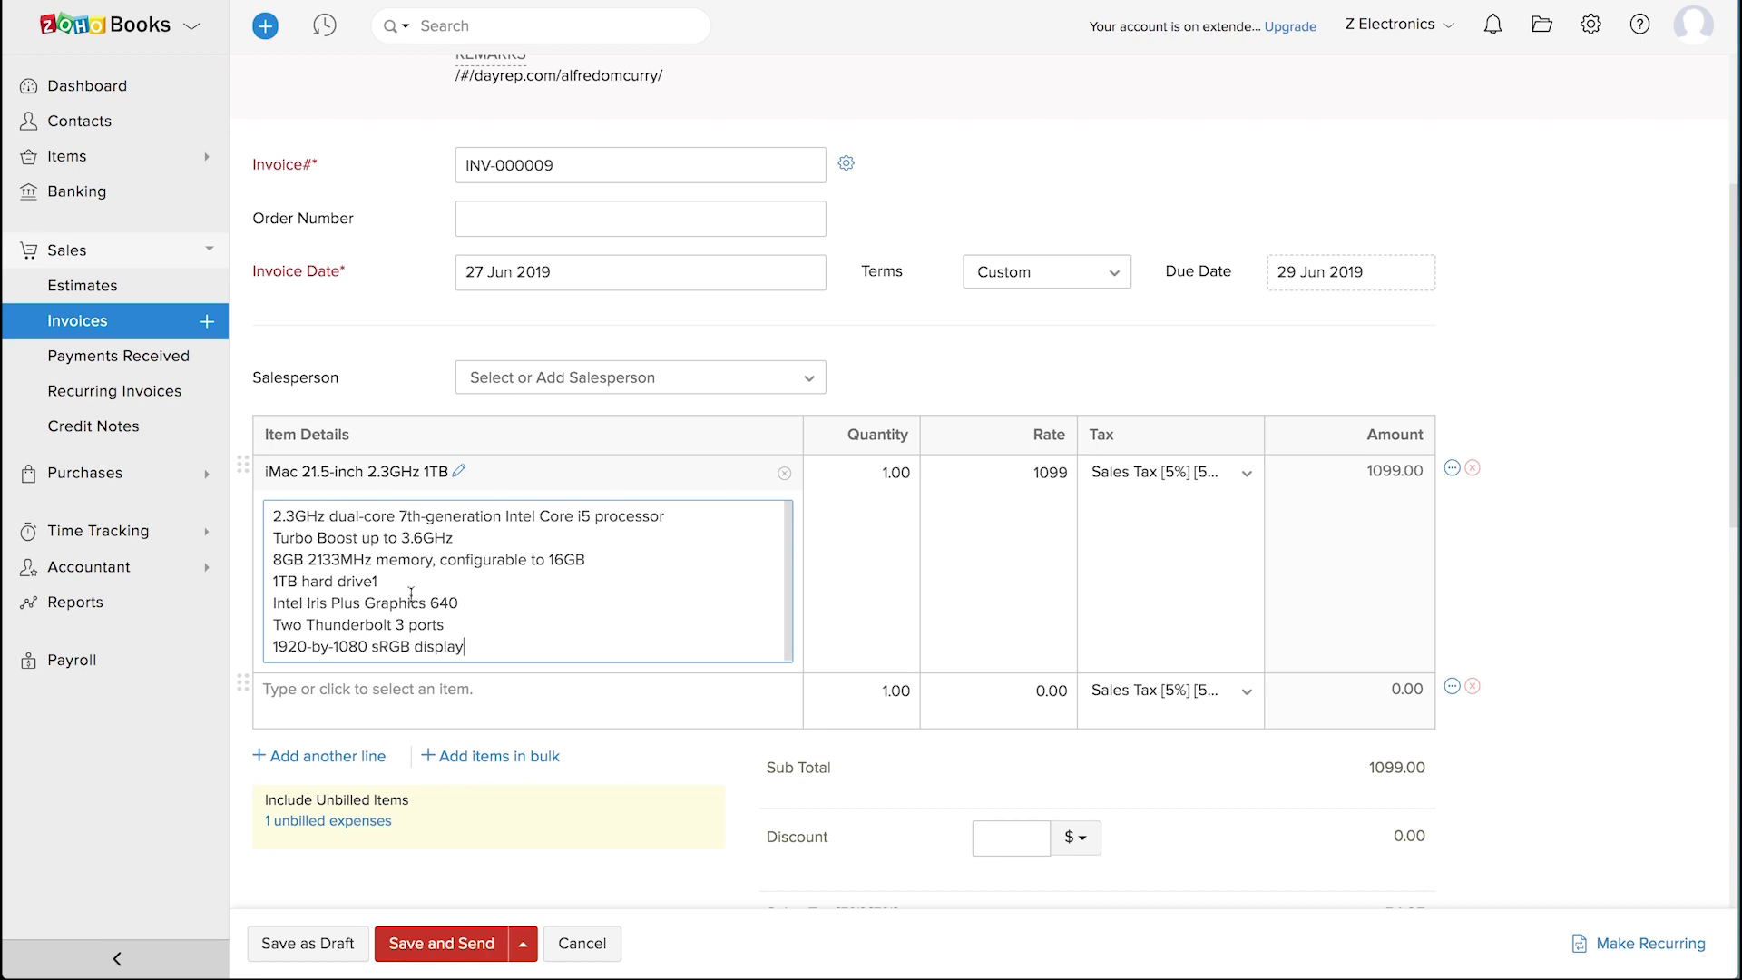
click(898, 472)
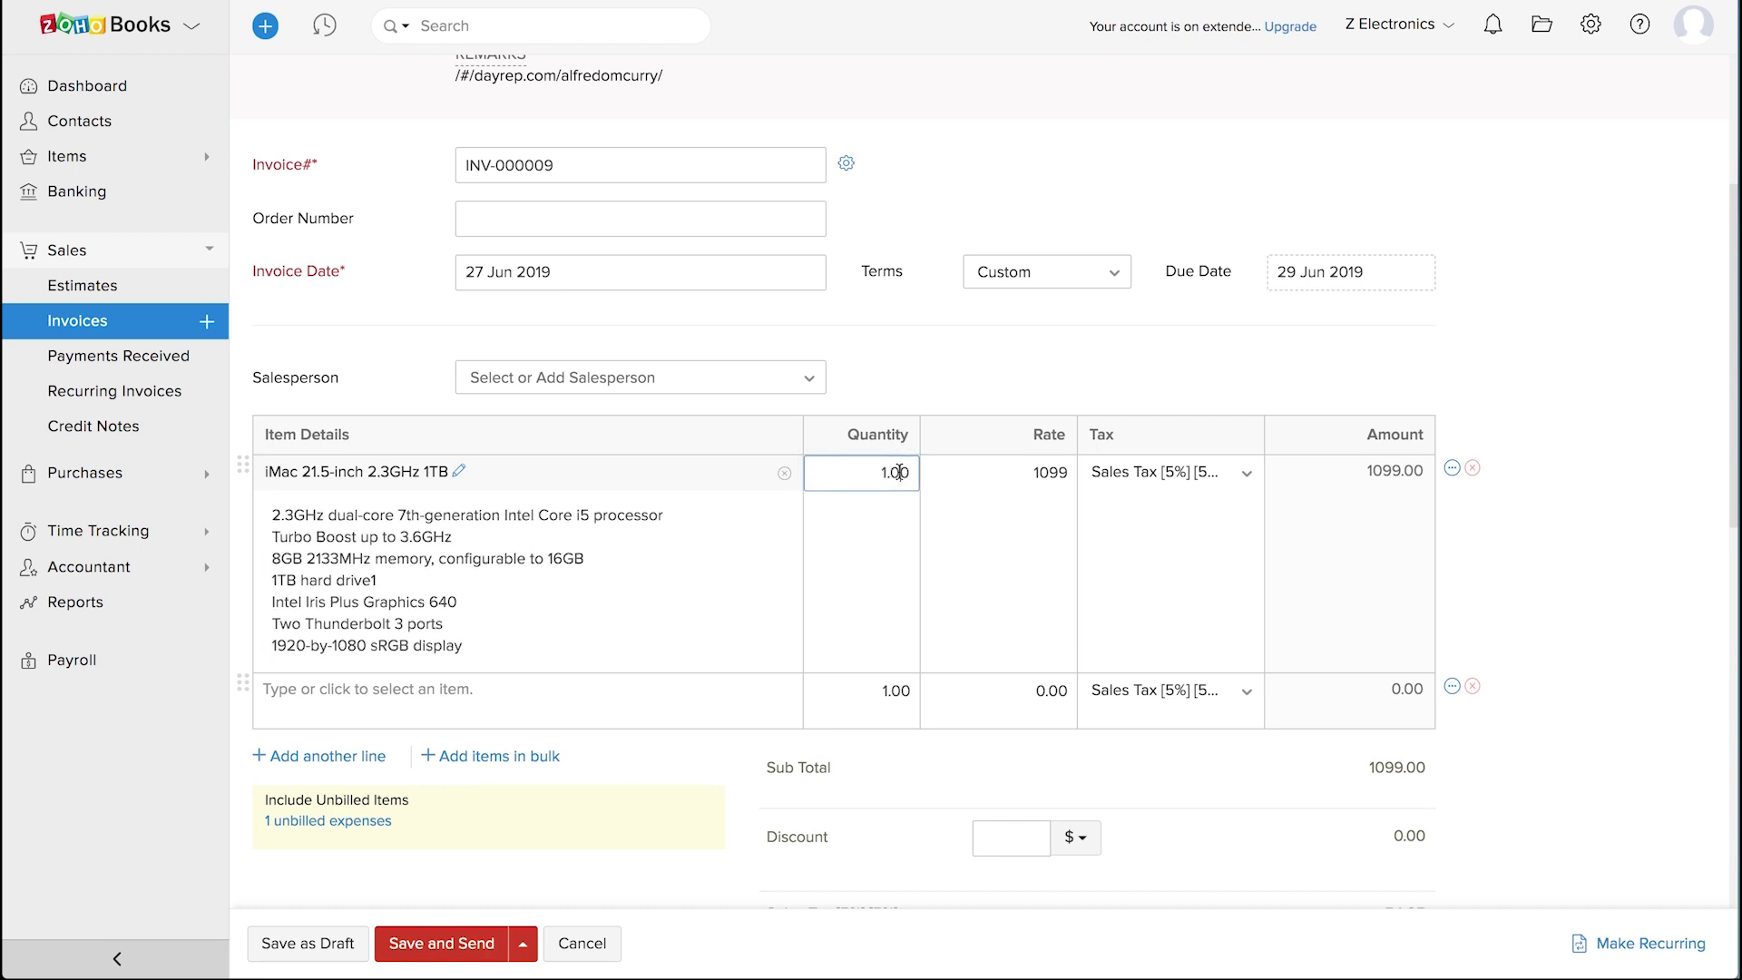
click(1056, 473)
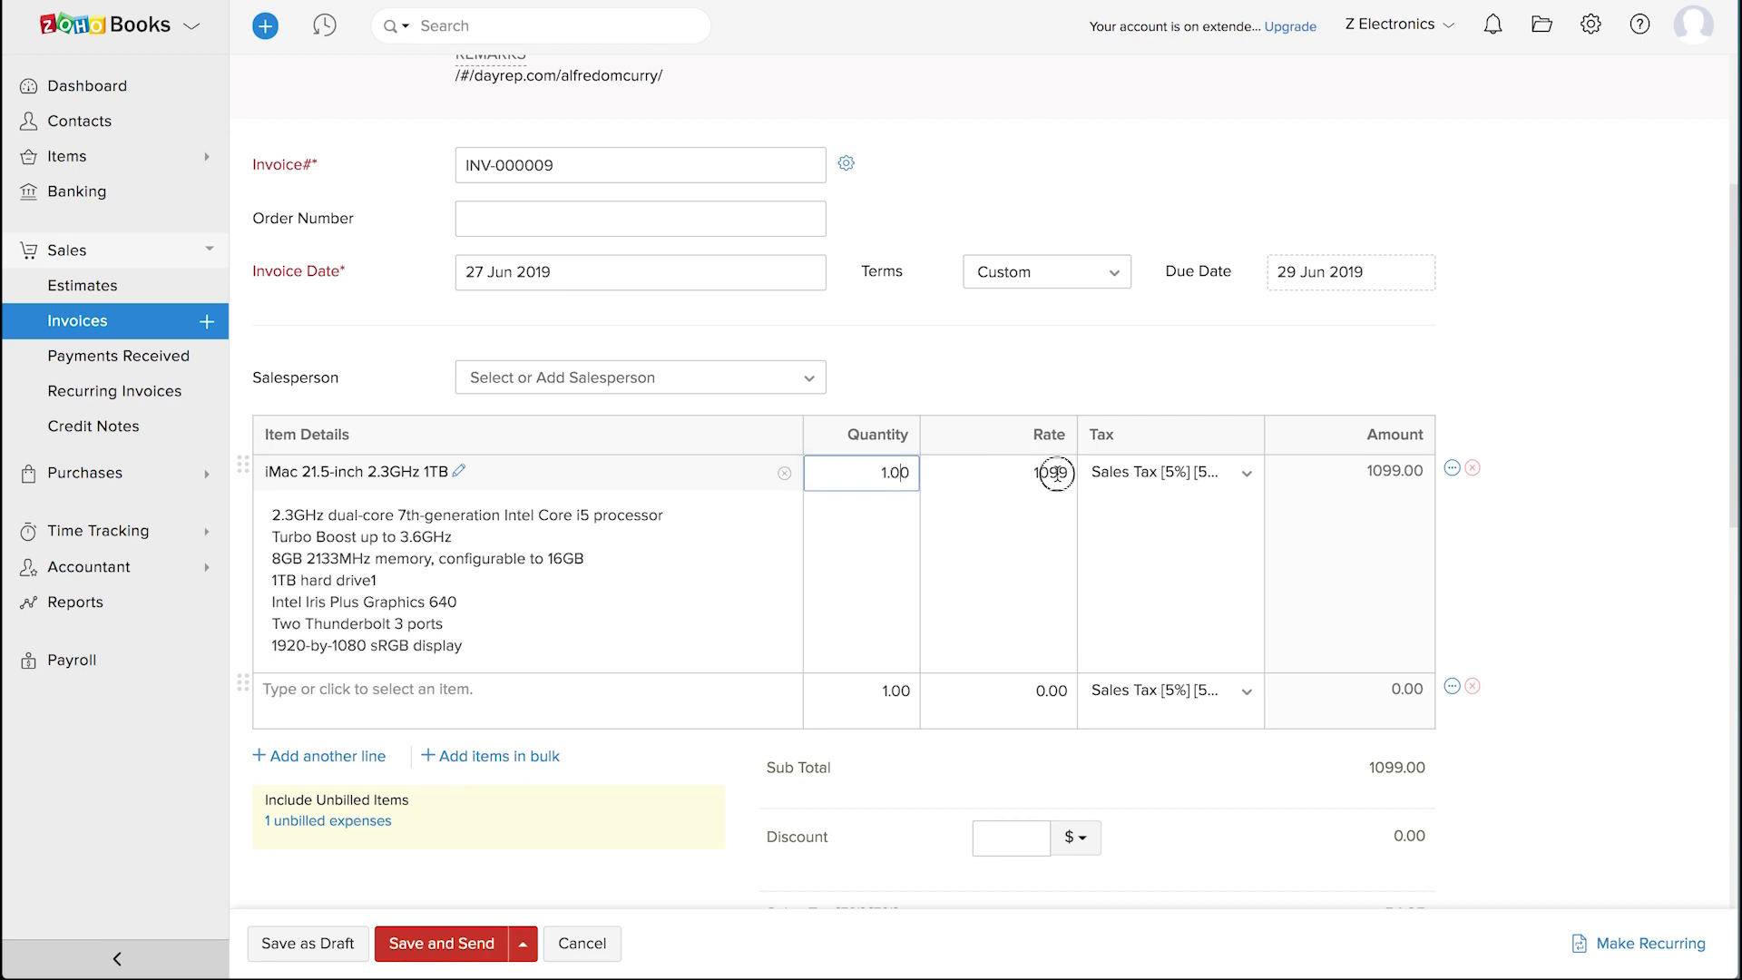
click(1169, 472)
click(1183, 626)
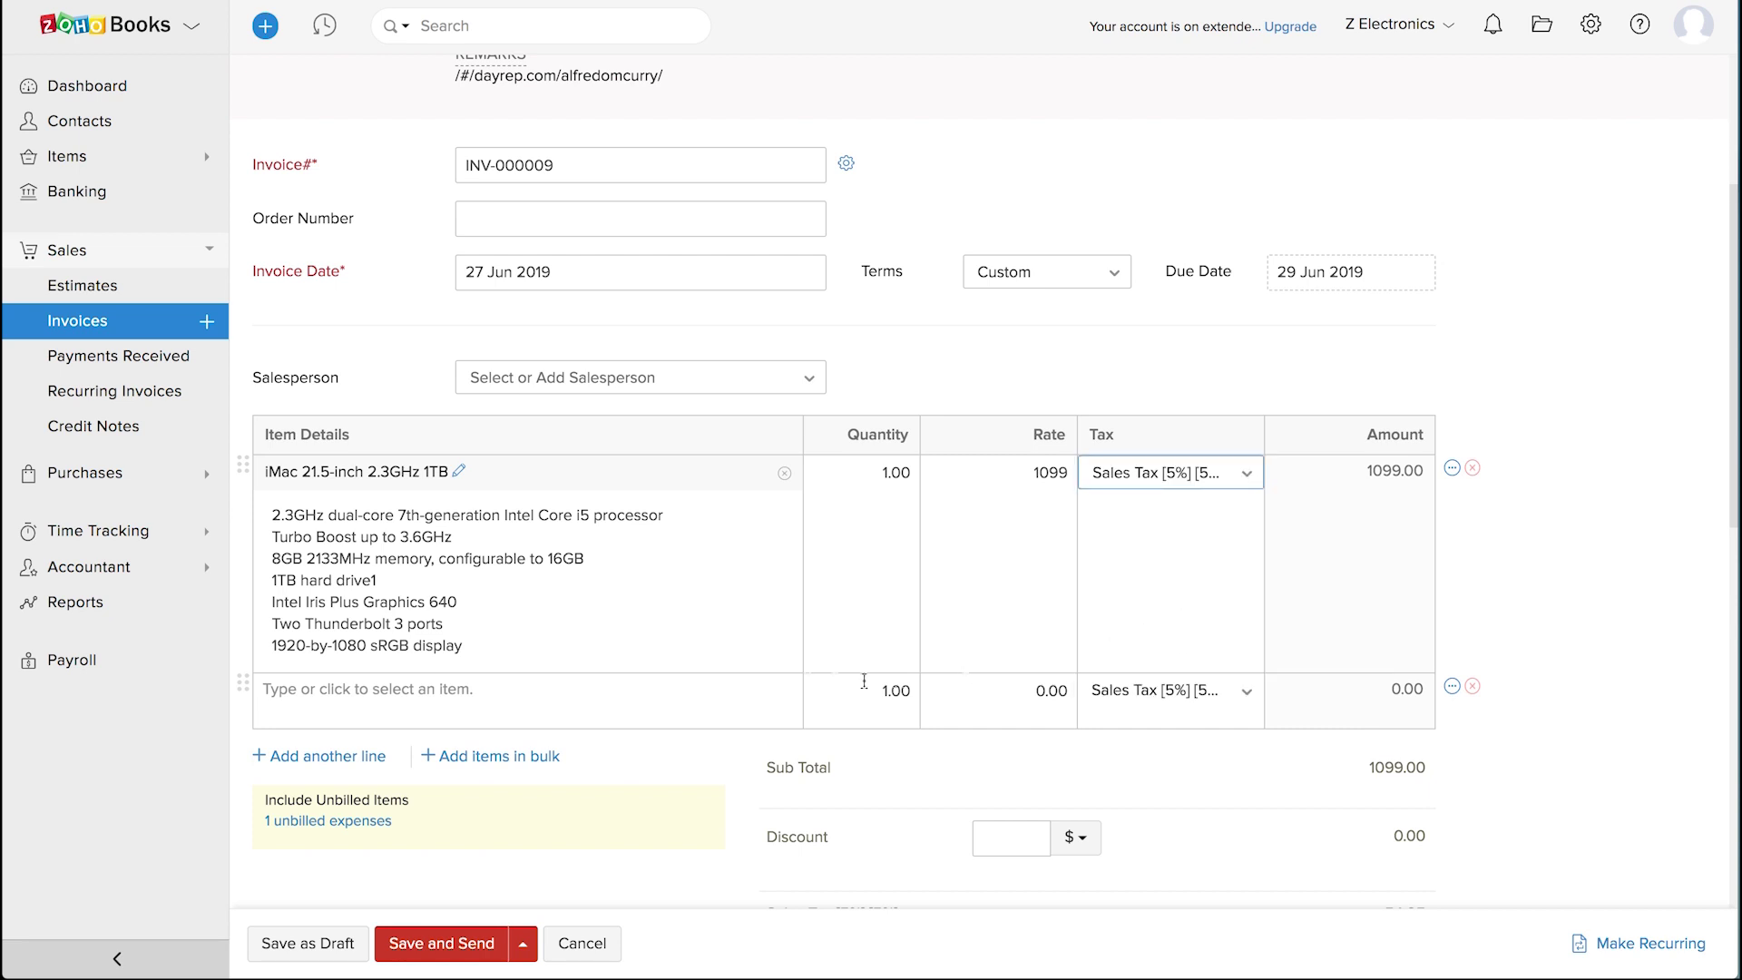
scroll(570, 687, down, 3)
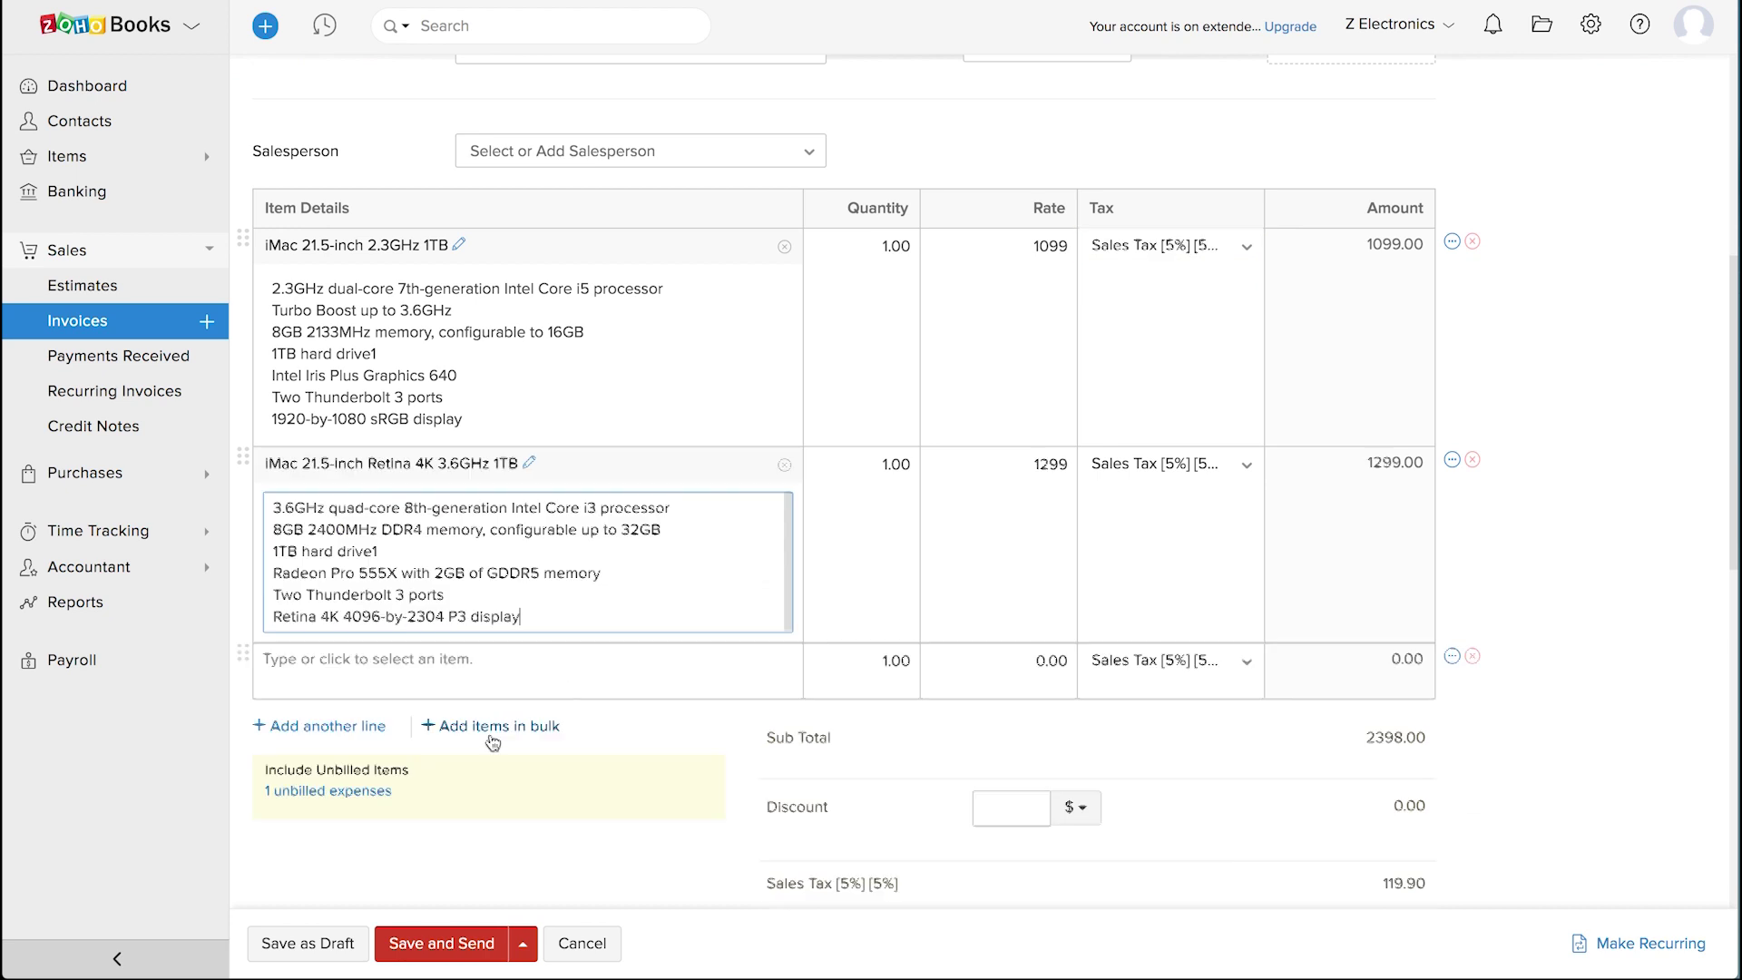
click(820, 571)
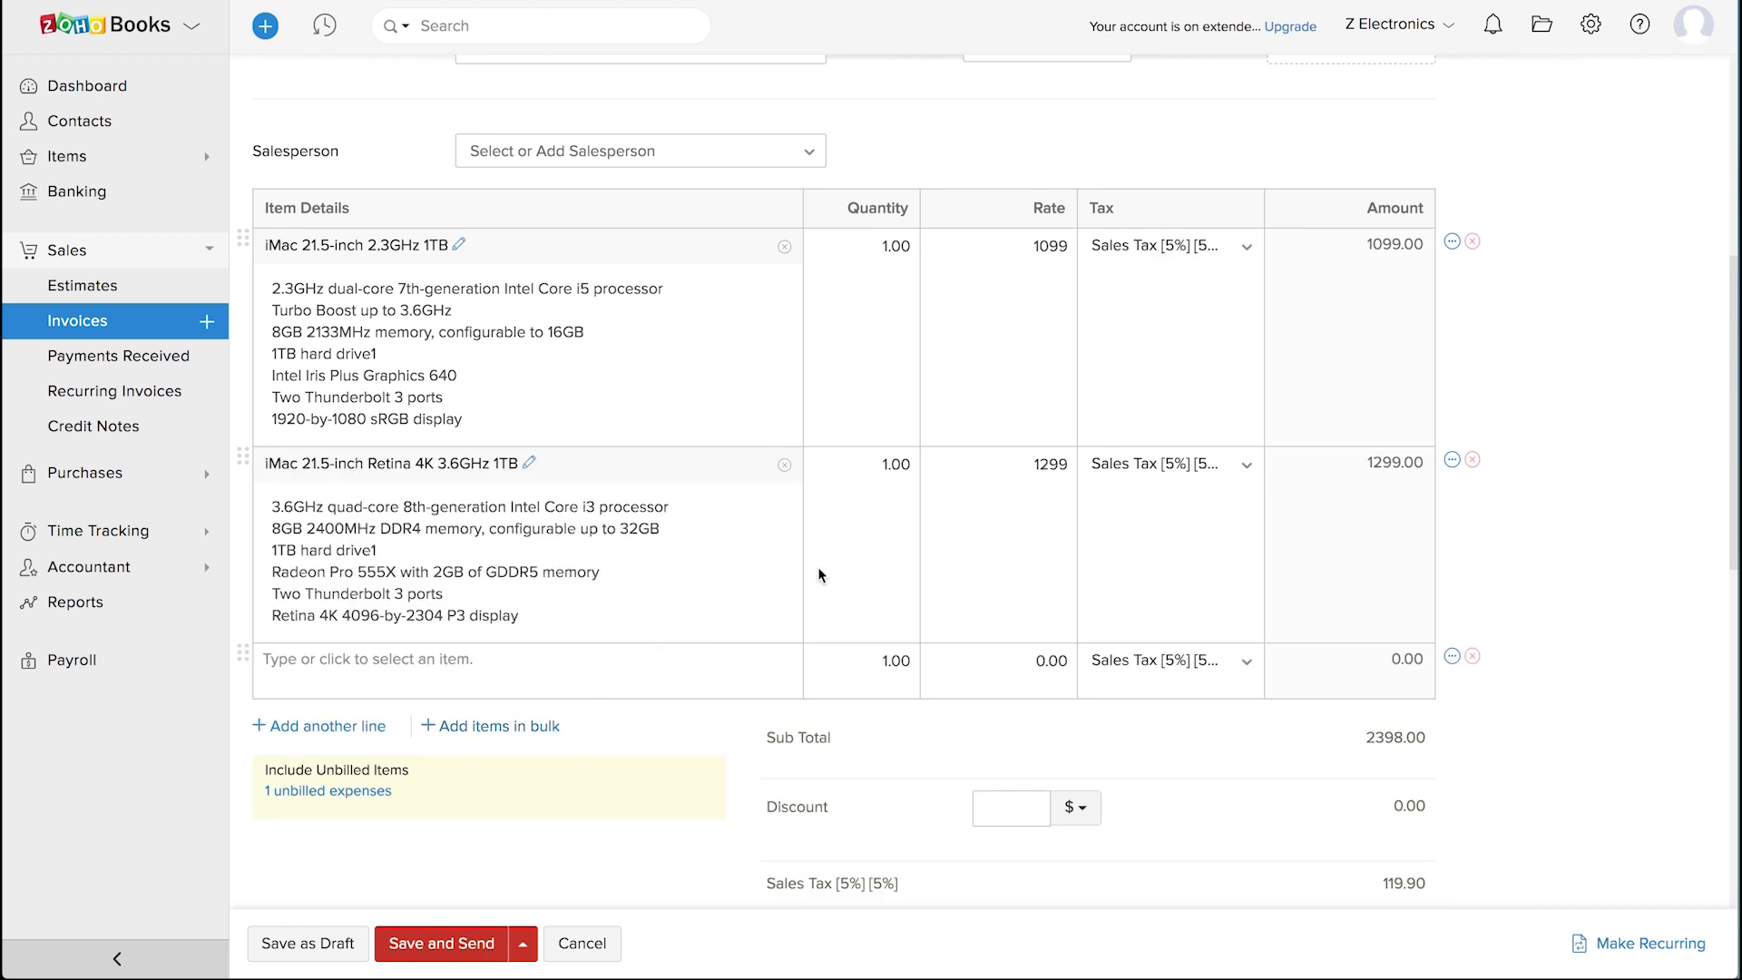
- Apply a discount of $5 to the invoice
scroll(819, 571, down, 2)
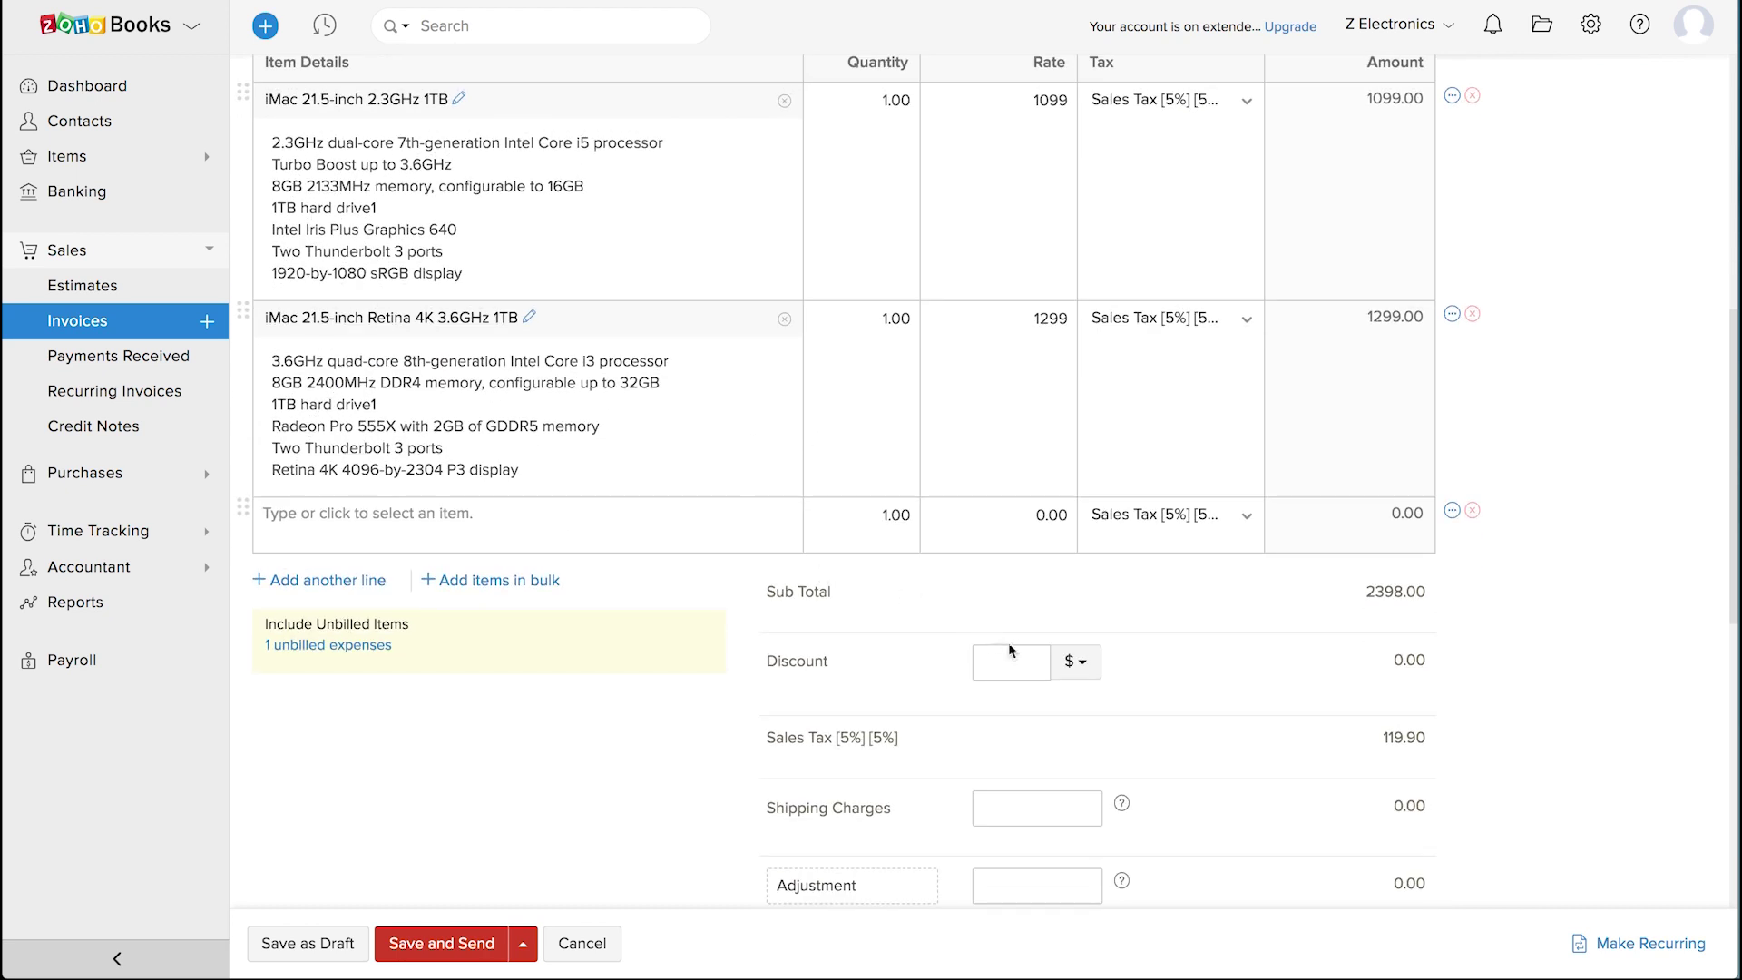
click(1018, 650)
text(5)
click(977, 623)
- Include the unbilled Bank Fees and Charges expense as a line item on the invoice
click(380, 646)
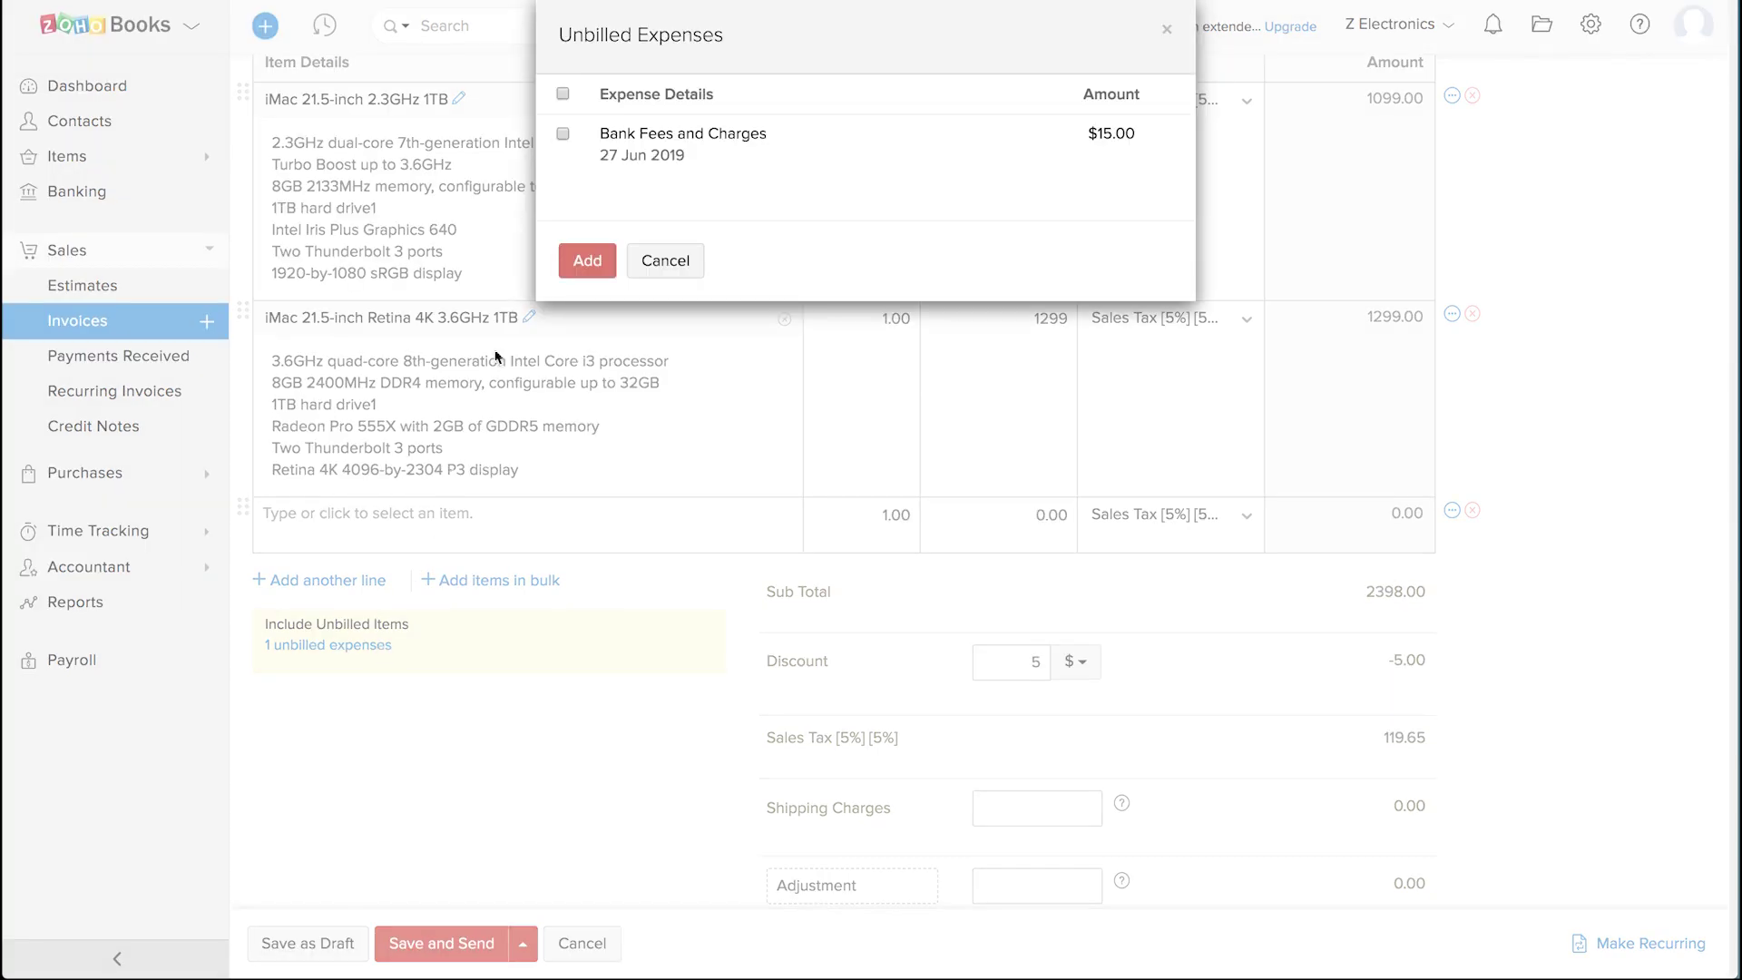
click(563, 133)
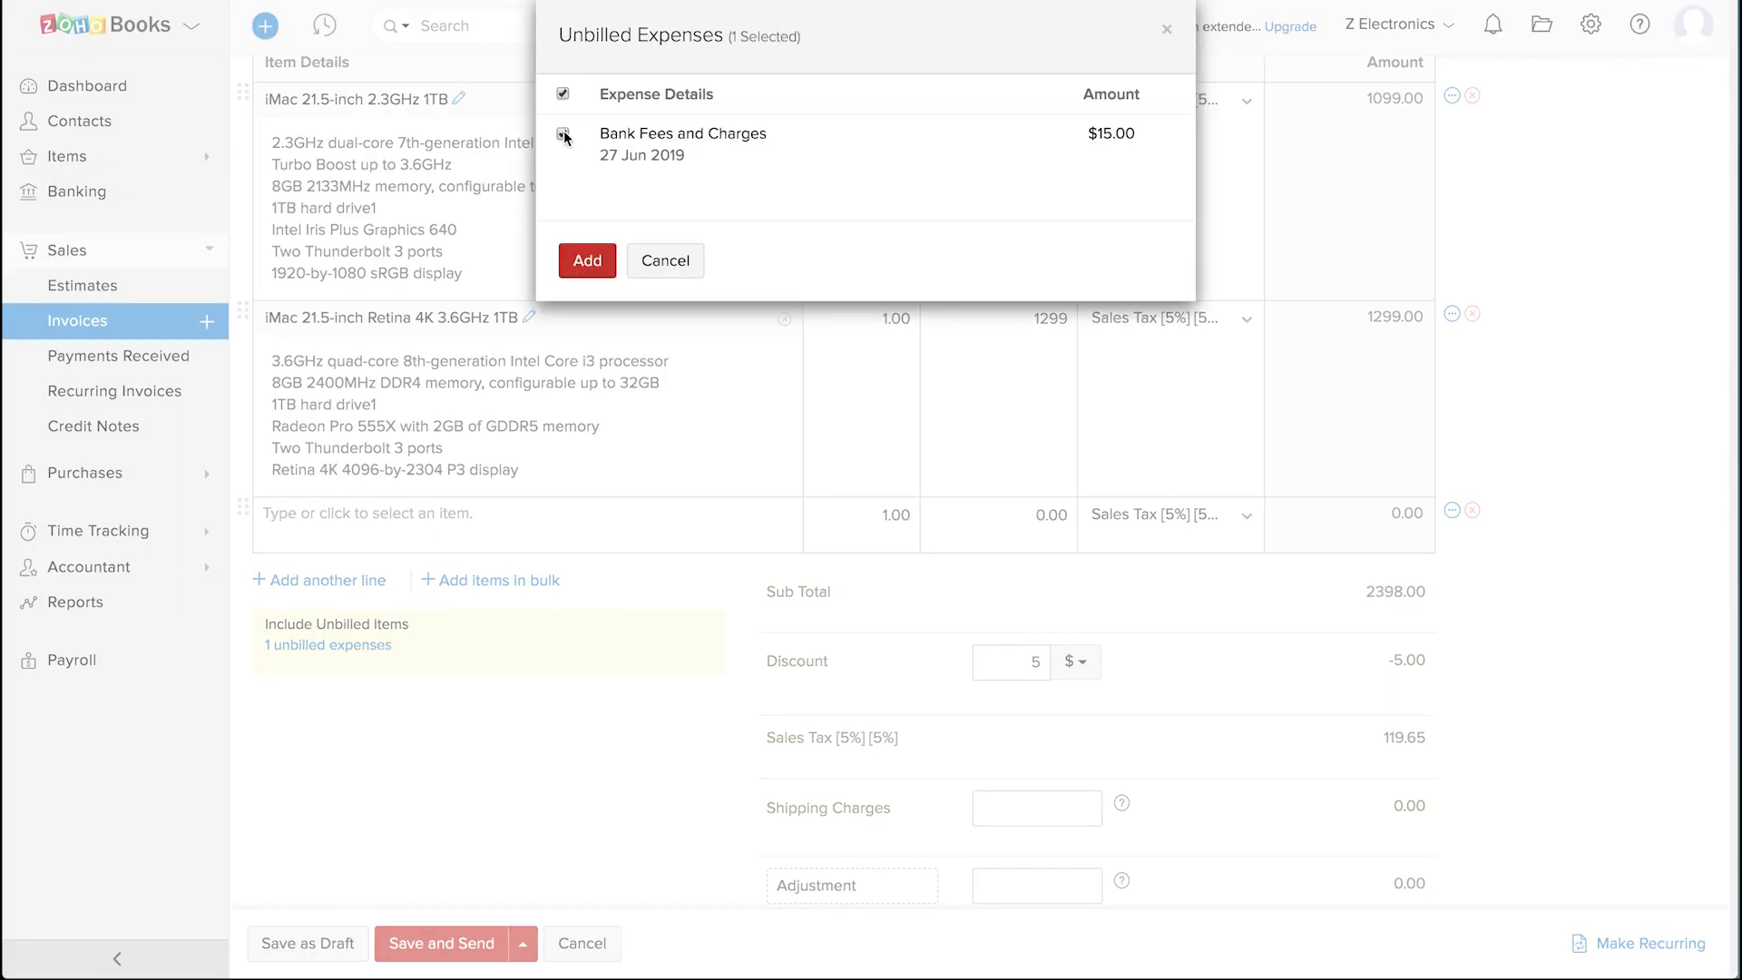
click(588, 262)
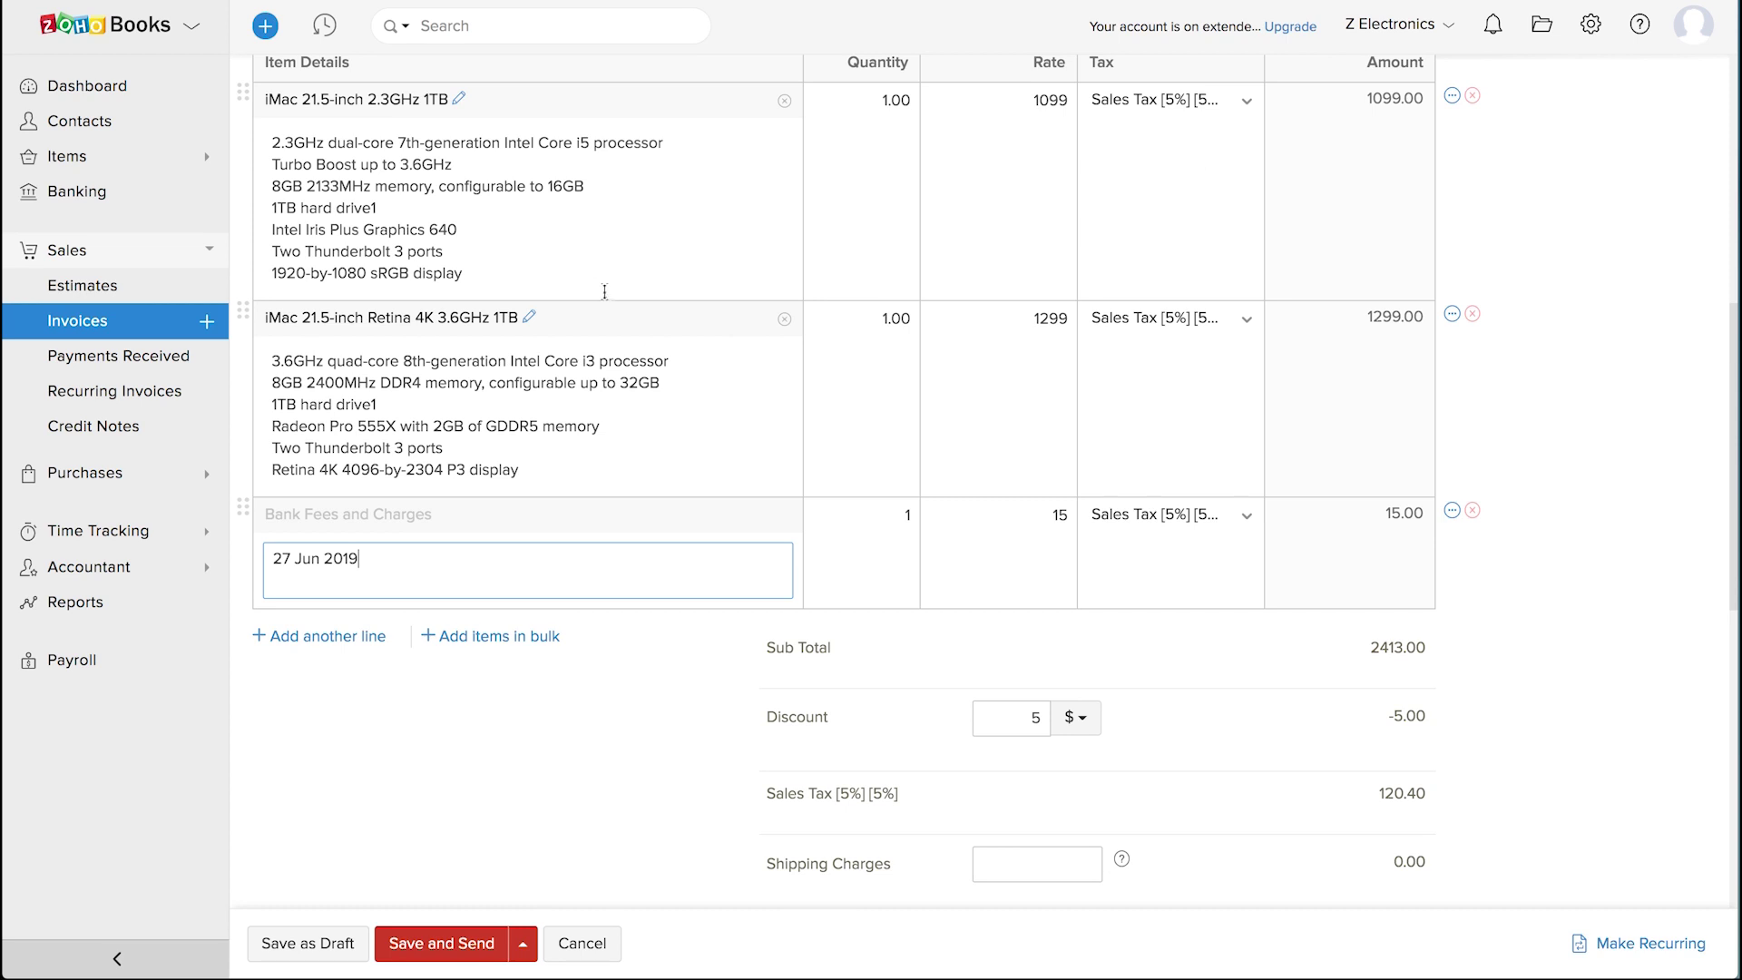
click(626, 652)
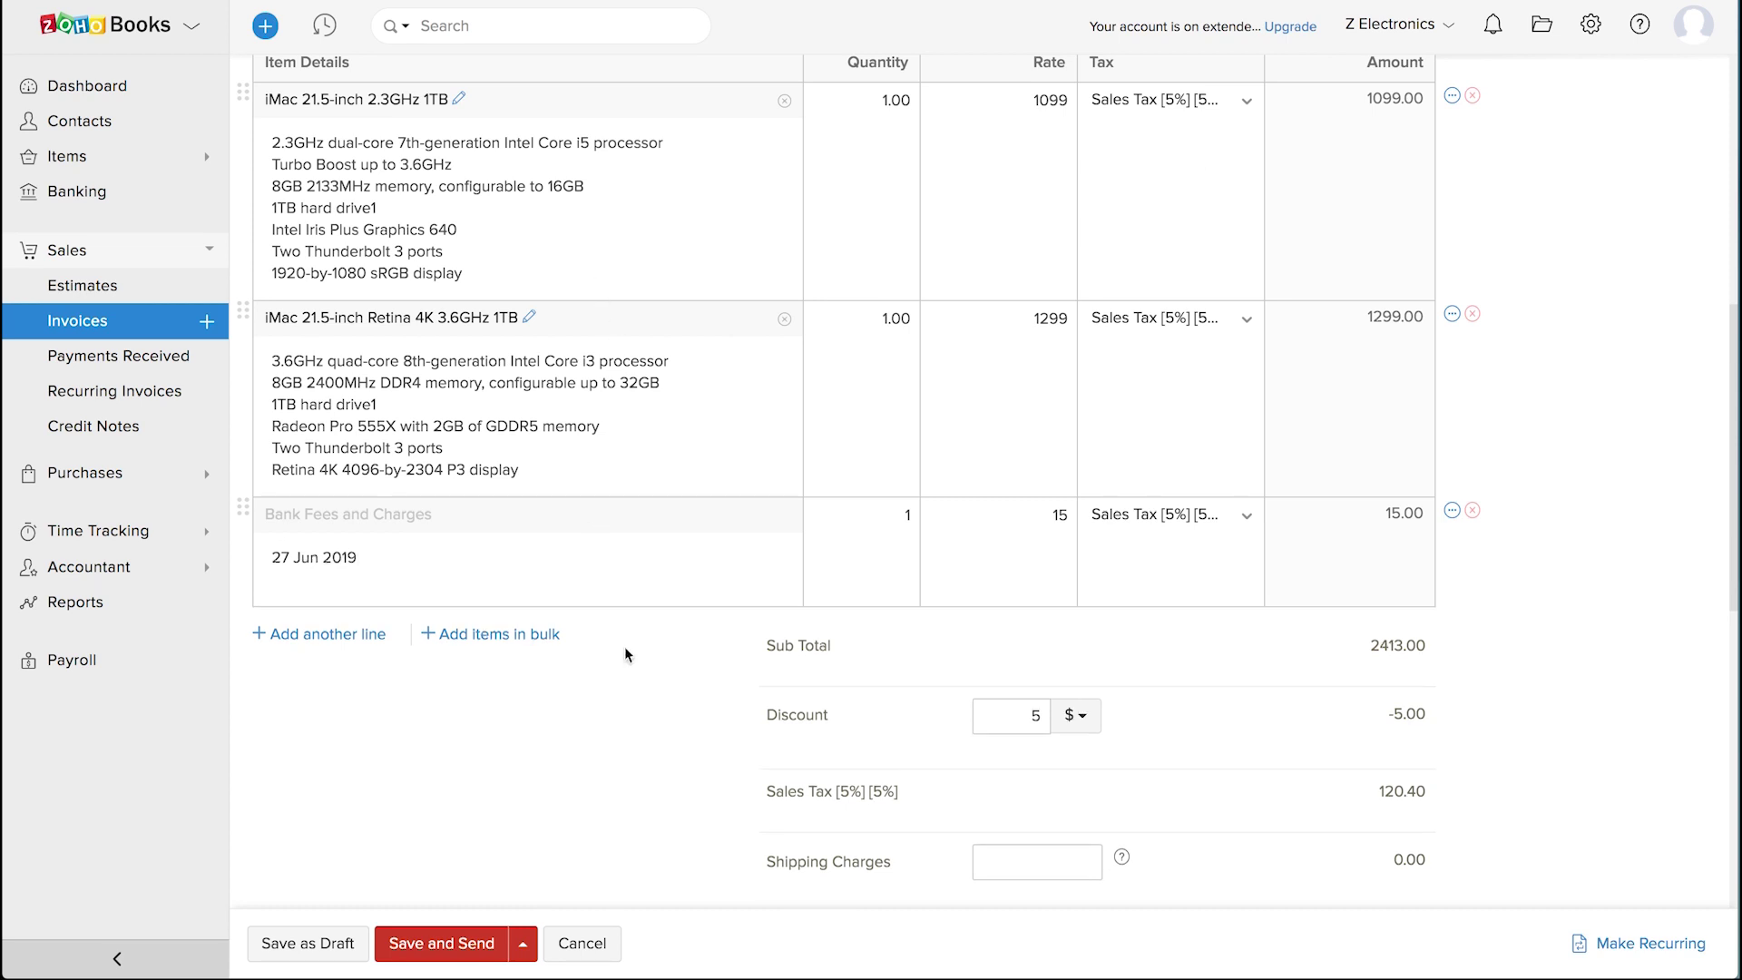
- Set the invoice's shipping charges to 5 and its adjustment to -3.40
scroll(624, 652, down, 3)
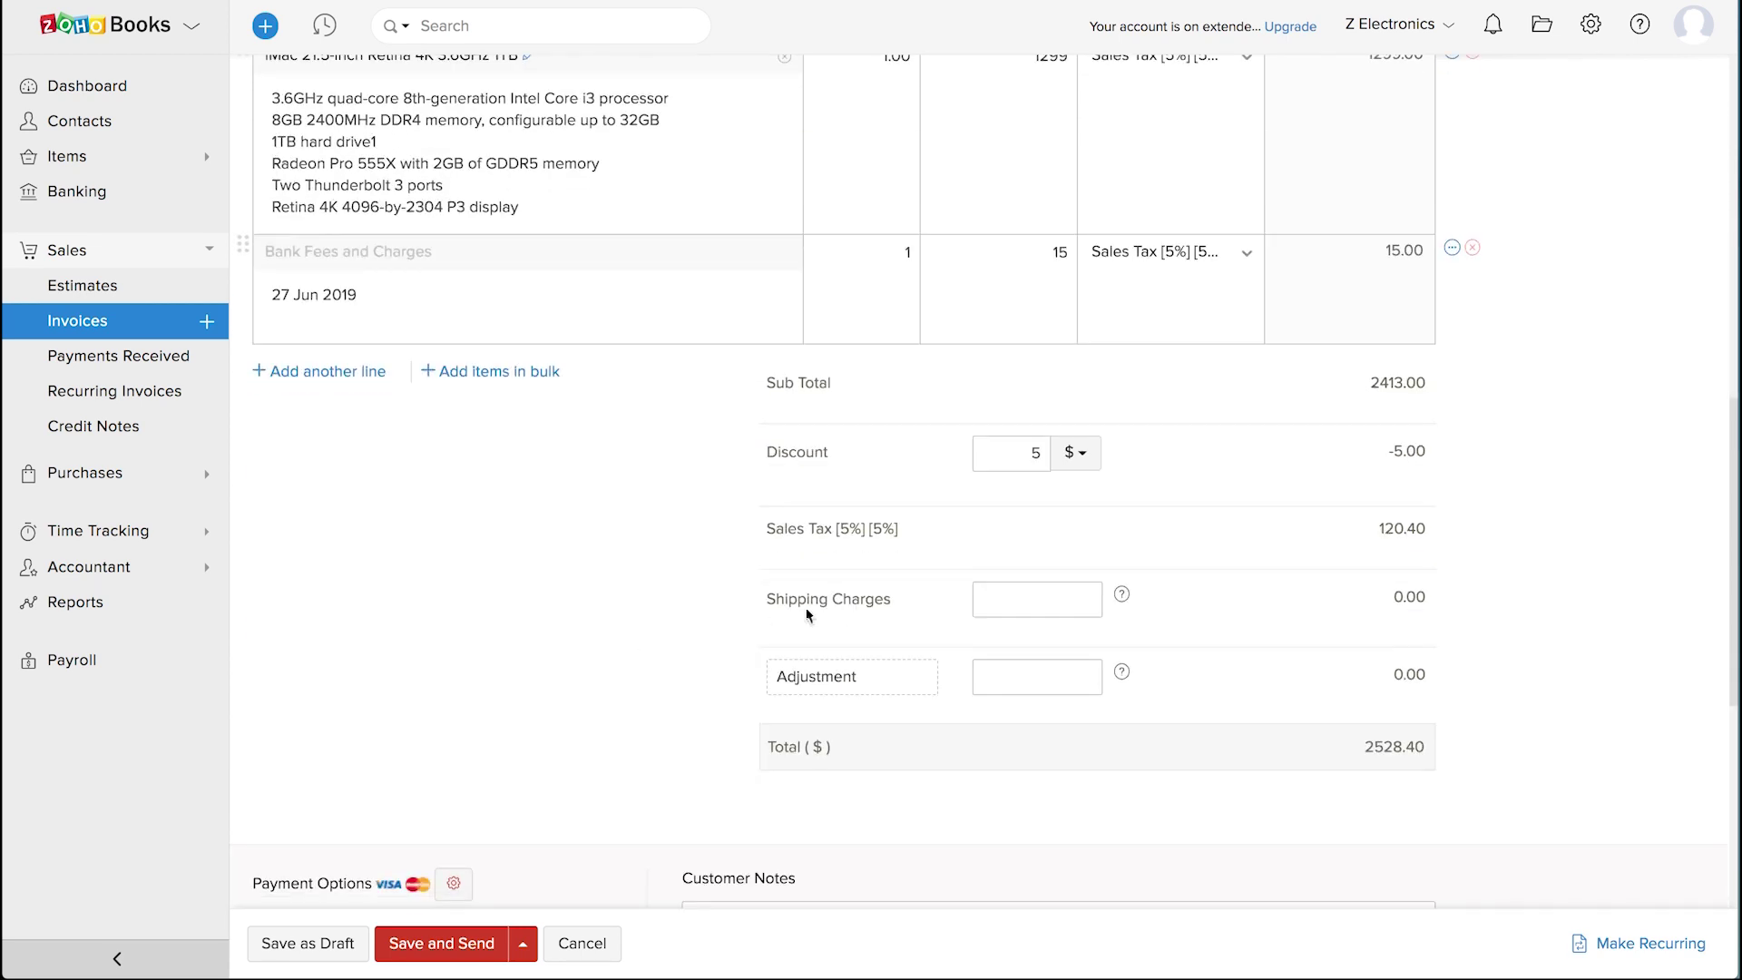
click(1077, 596)
text(5)
click(1060, 675)
text(-3.40)
click(1165, 693)
- Check which additional payment gateways can be configured for the invoice
scroll(1164, 690, down, 4)
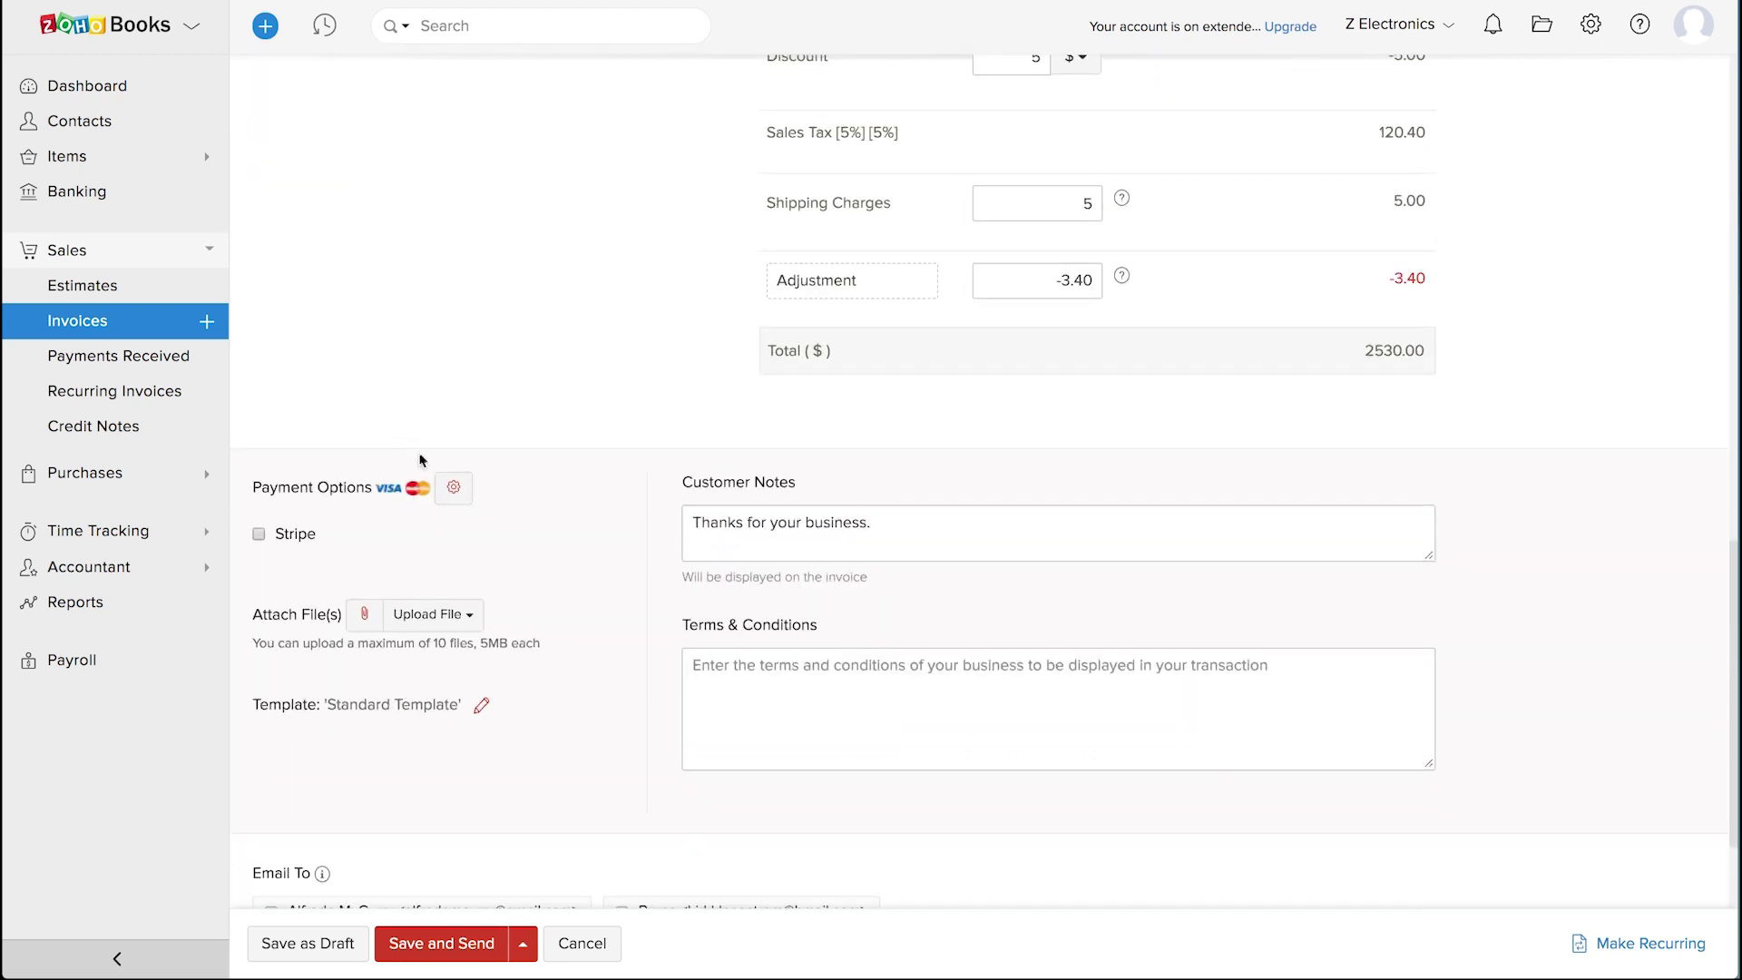
click(455, 491)
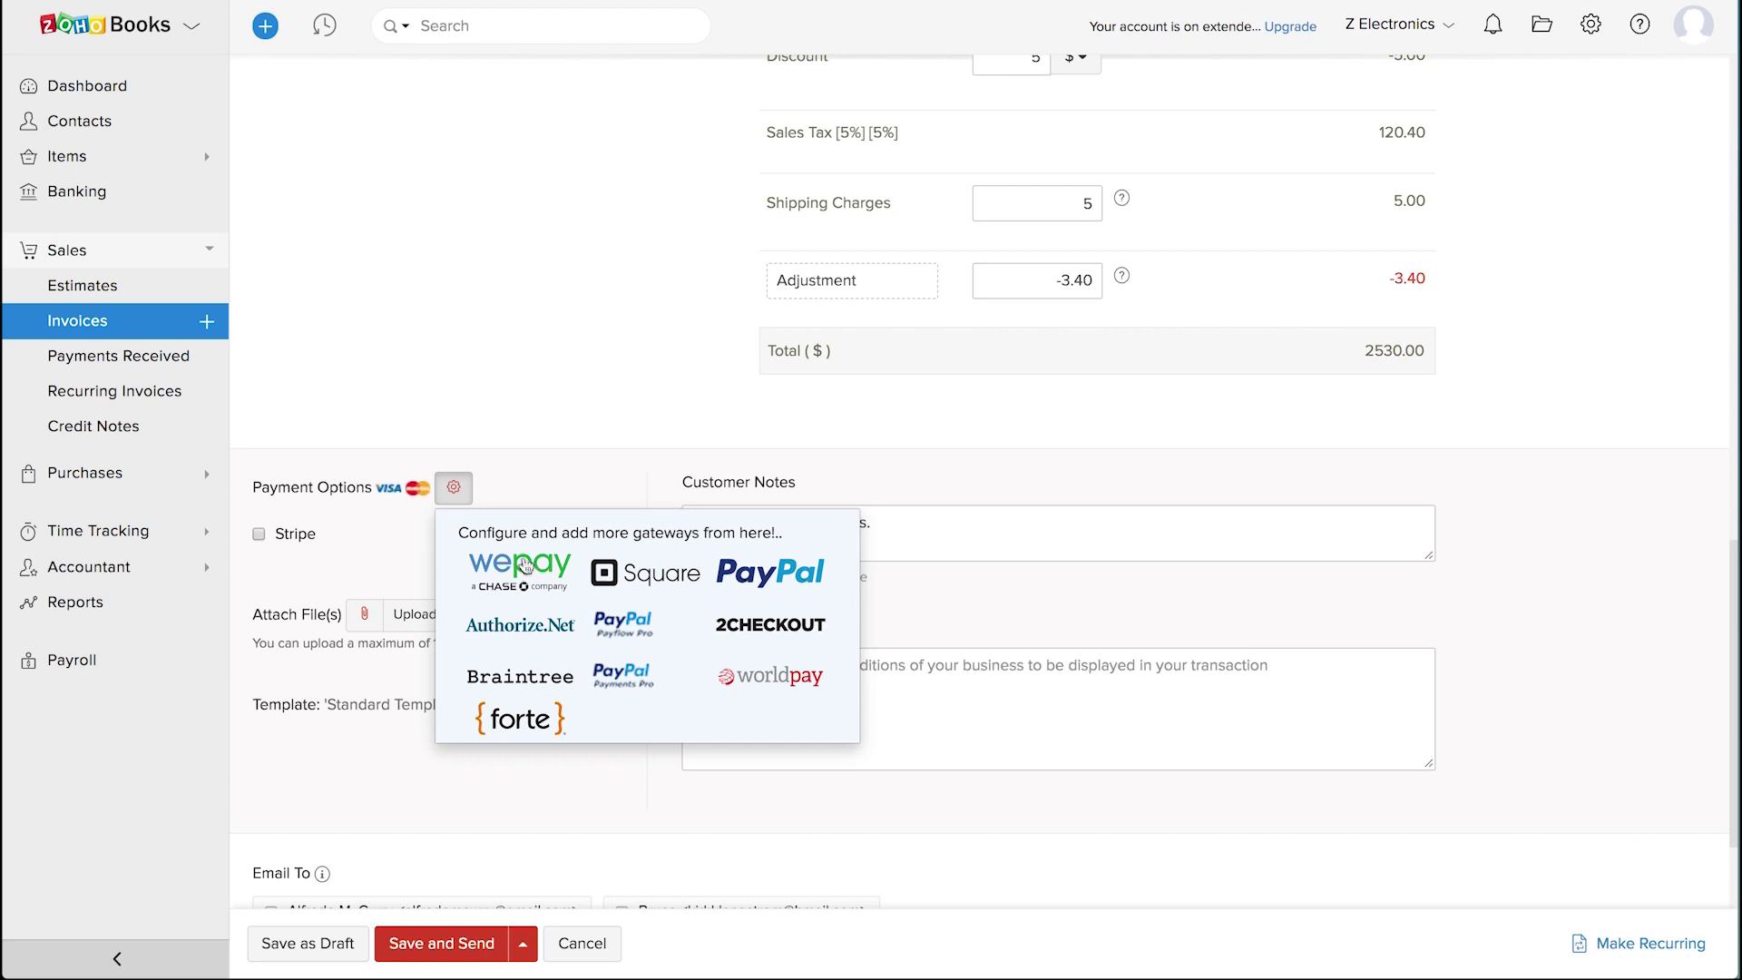
click(456, 494)
- Enter "terms and conditions" as the invoice's Terms & Conditions and mark the text for use in future
click(798, 676)
text(t)
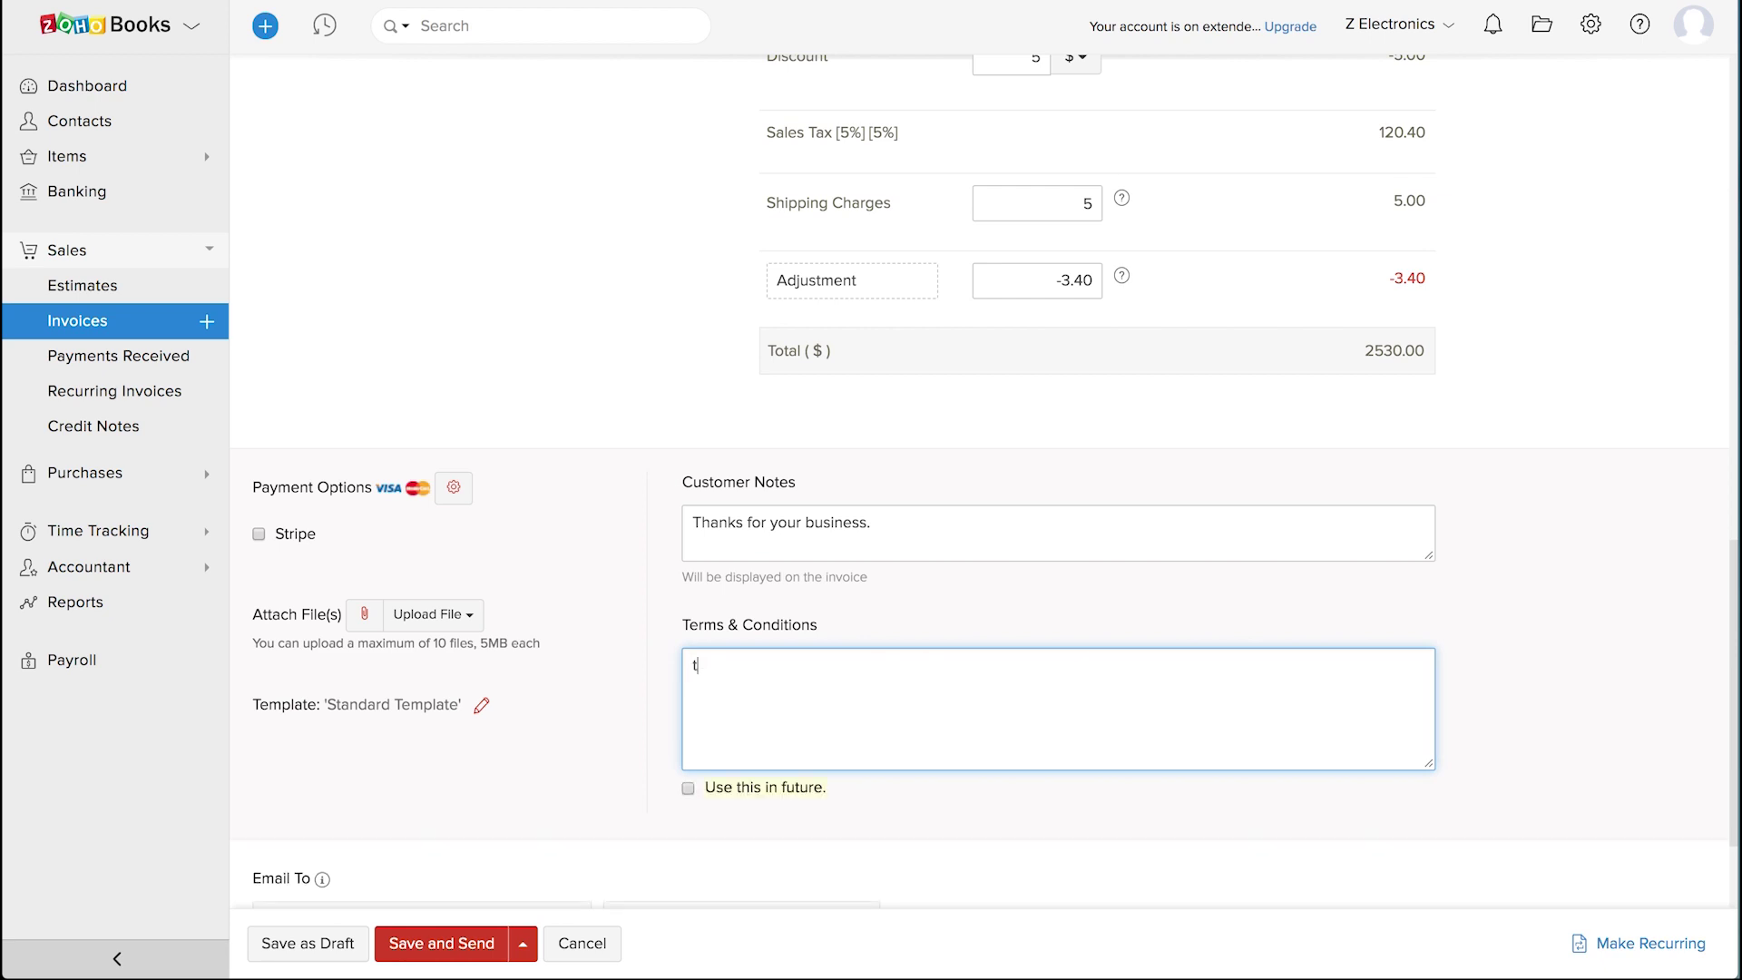
text(erms and conditions)
click(689, 788)
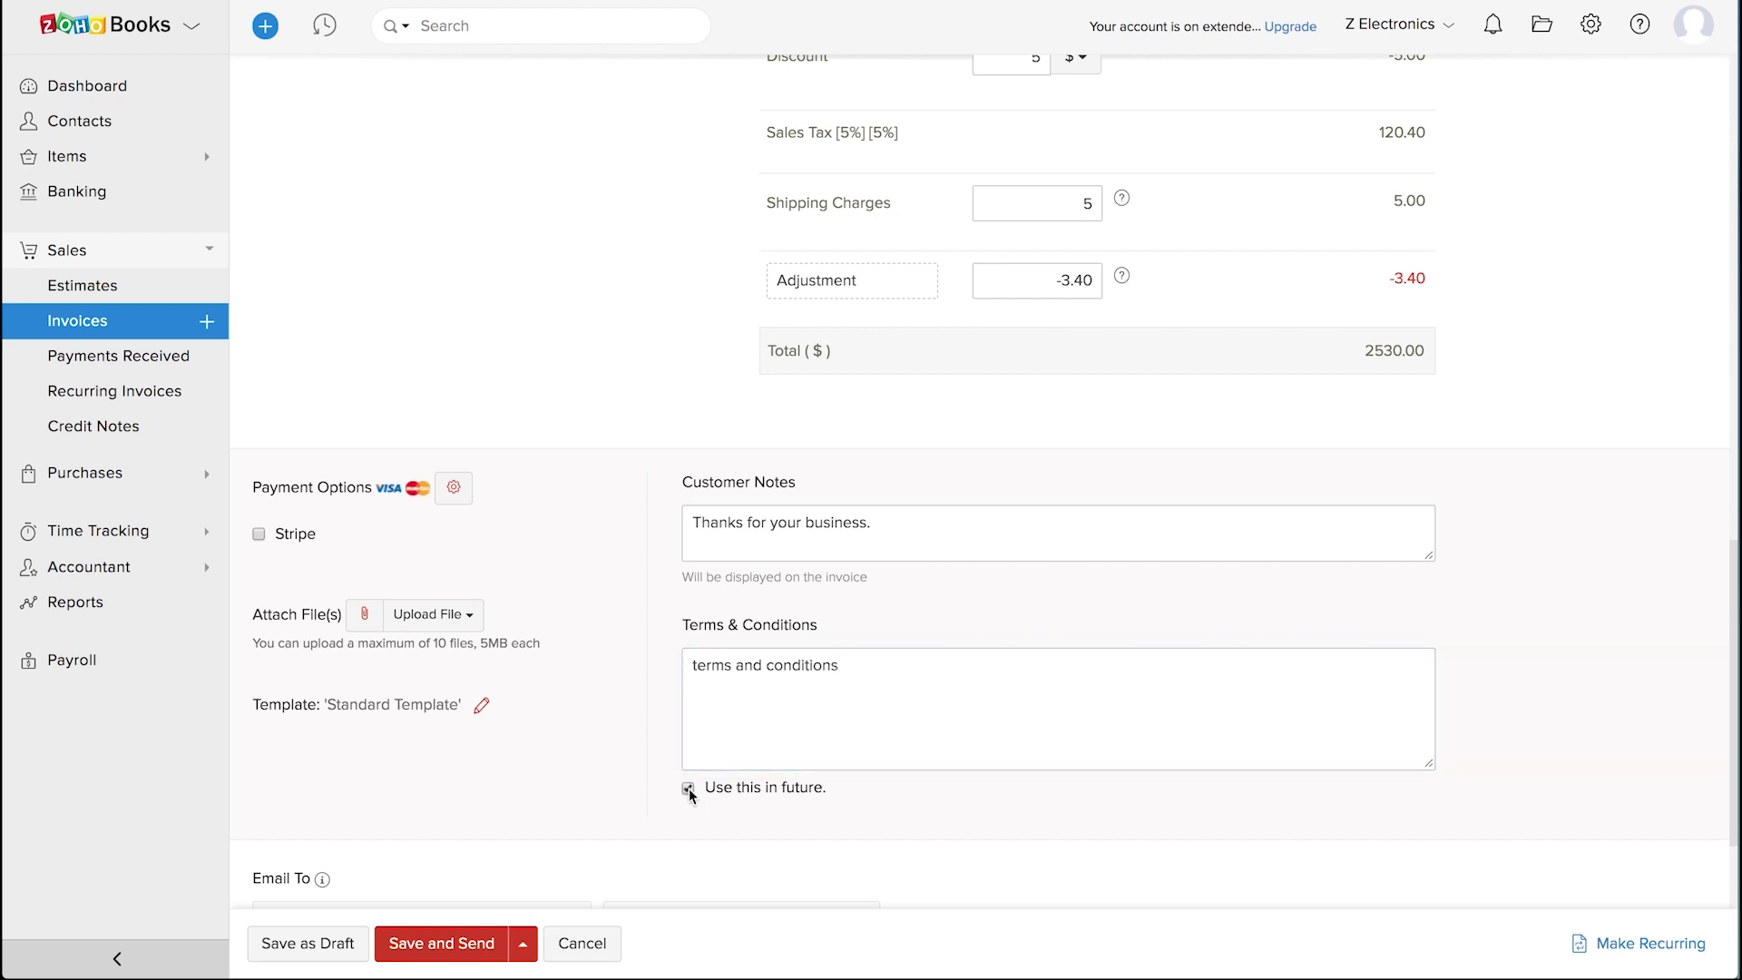
- Apply the Minimalist template to the invoice and save it as a draft
click(481, 705)
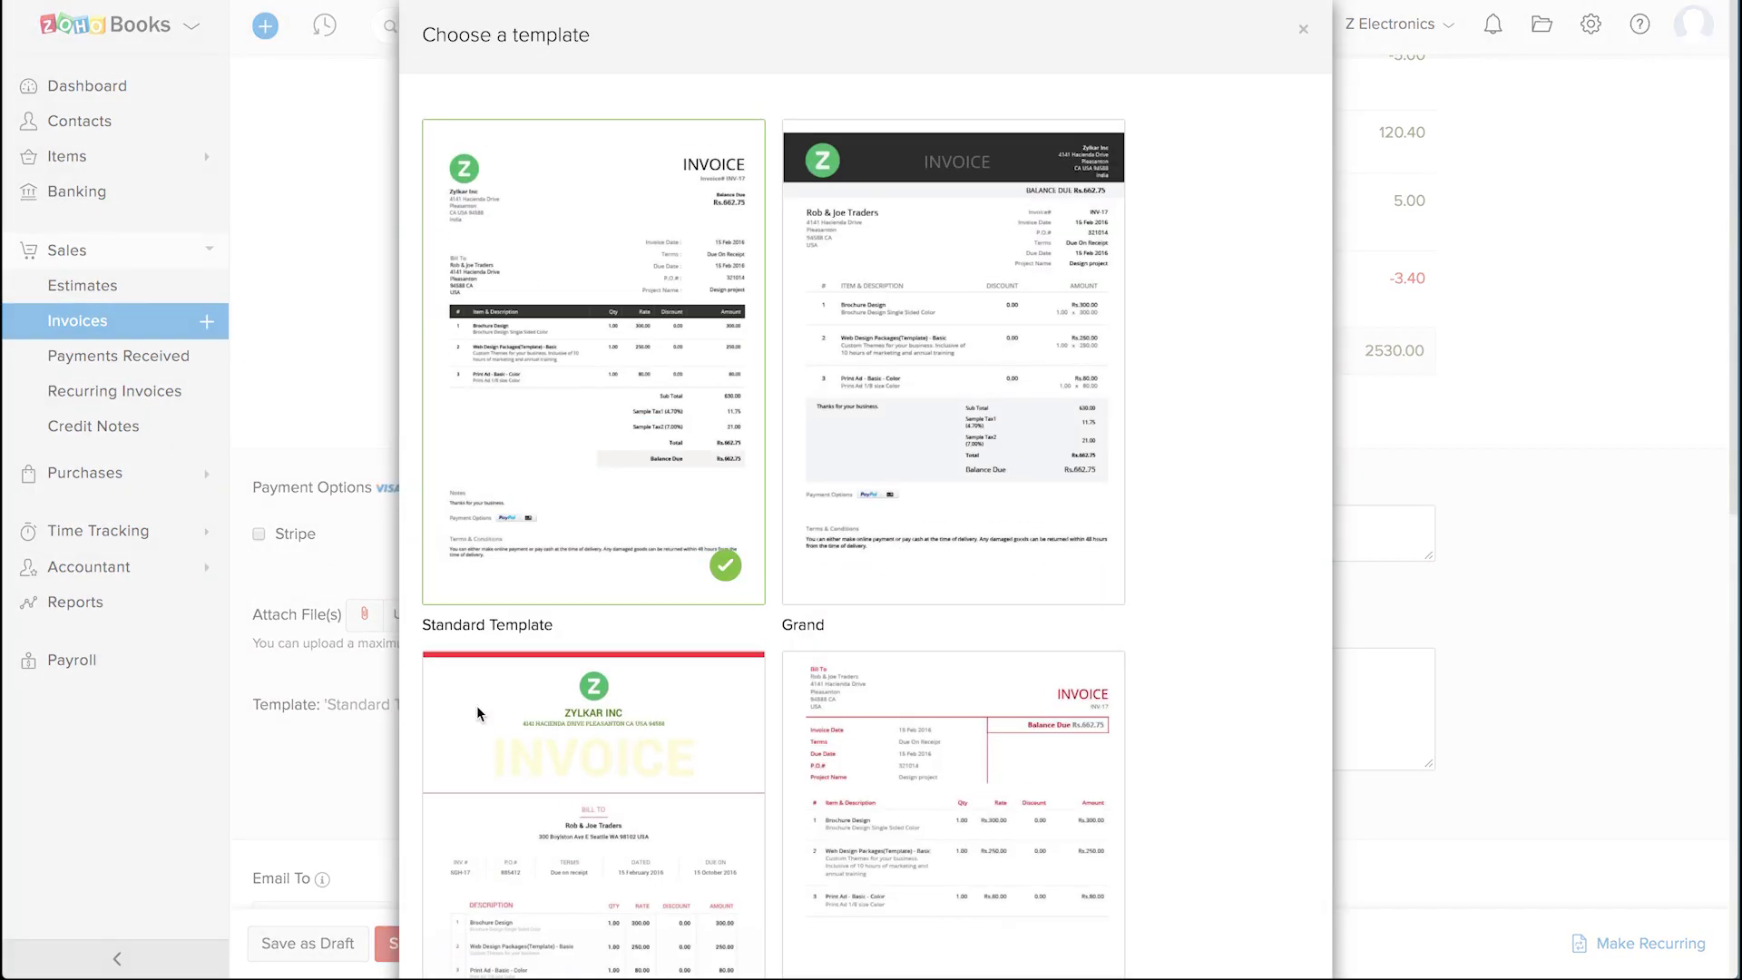
scroll(476, 705, down, 7)
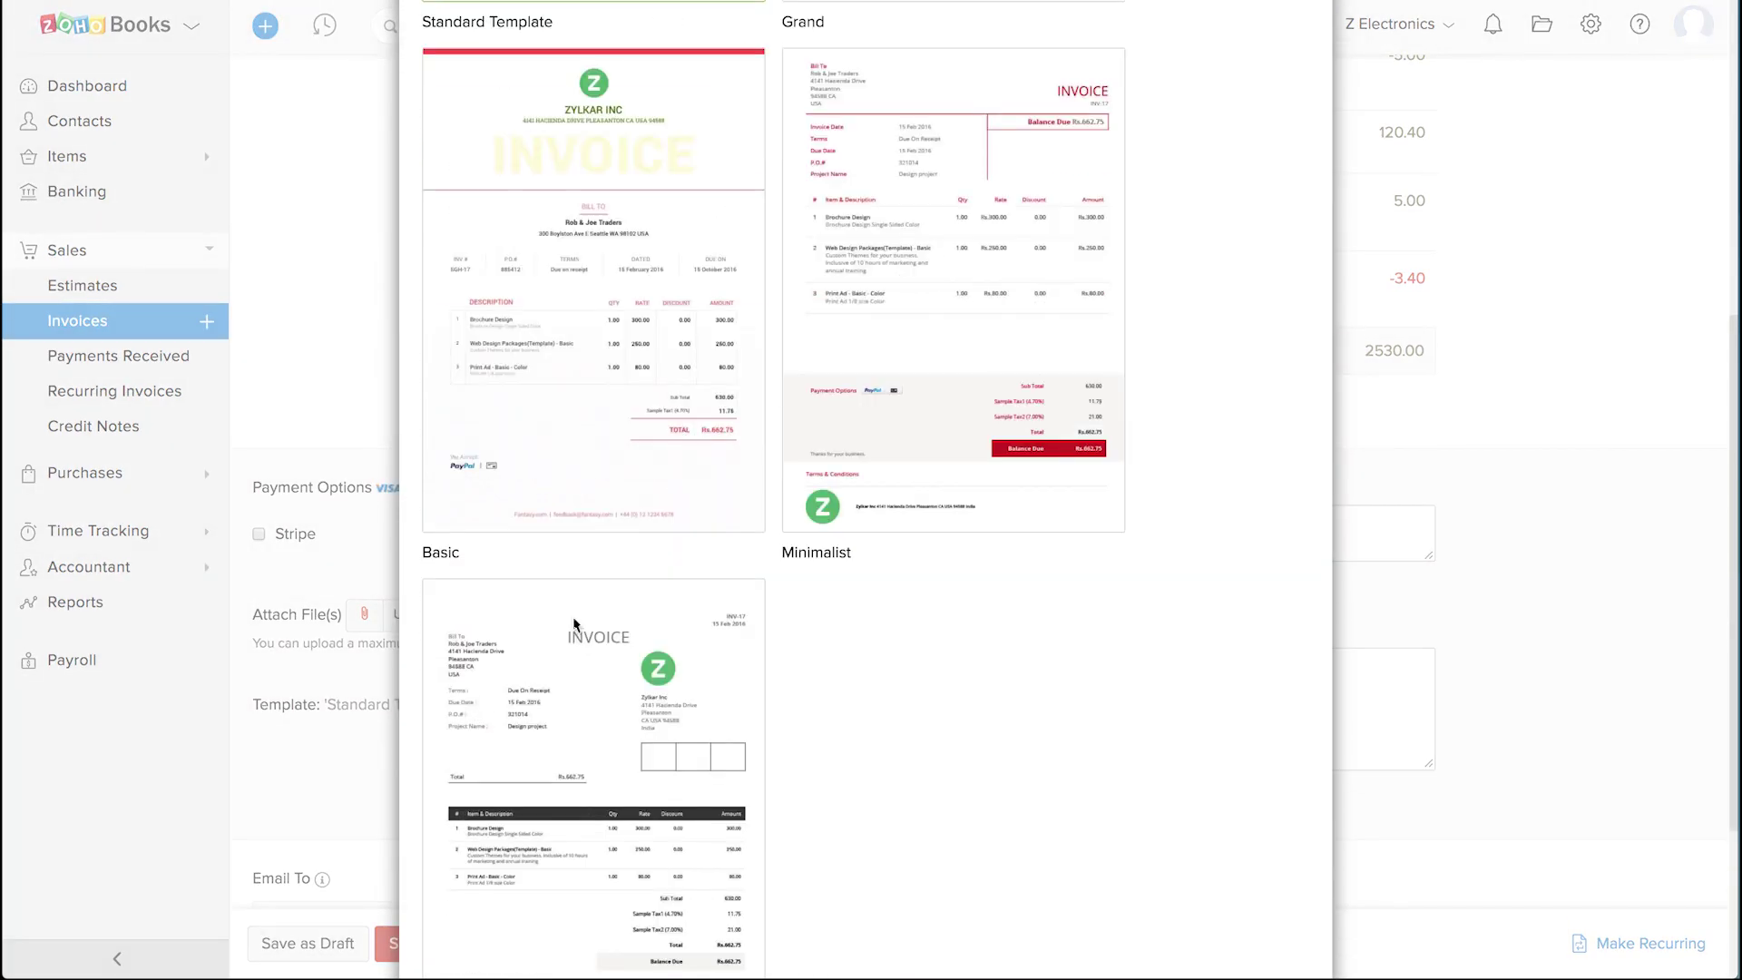
click(926, 401)
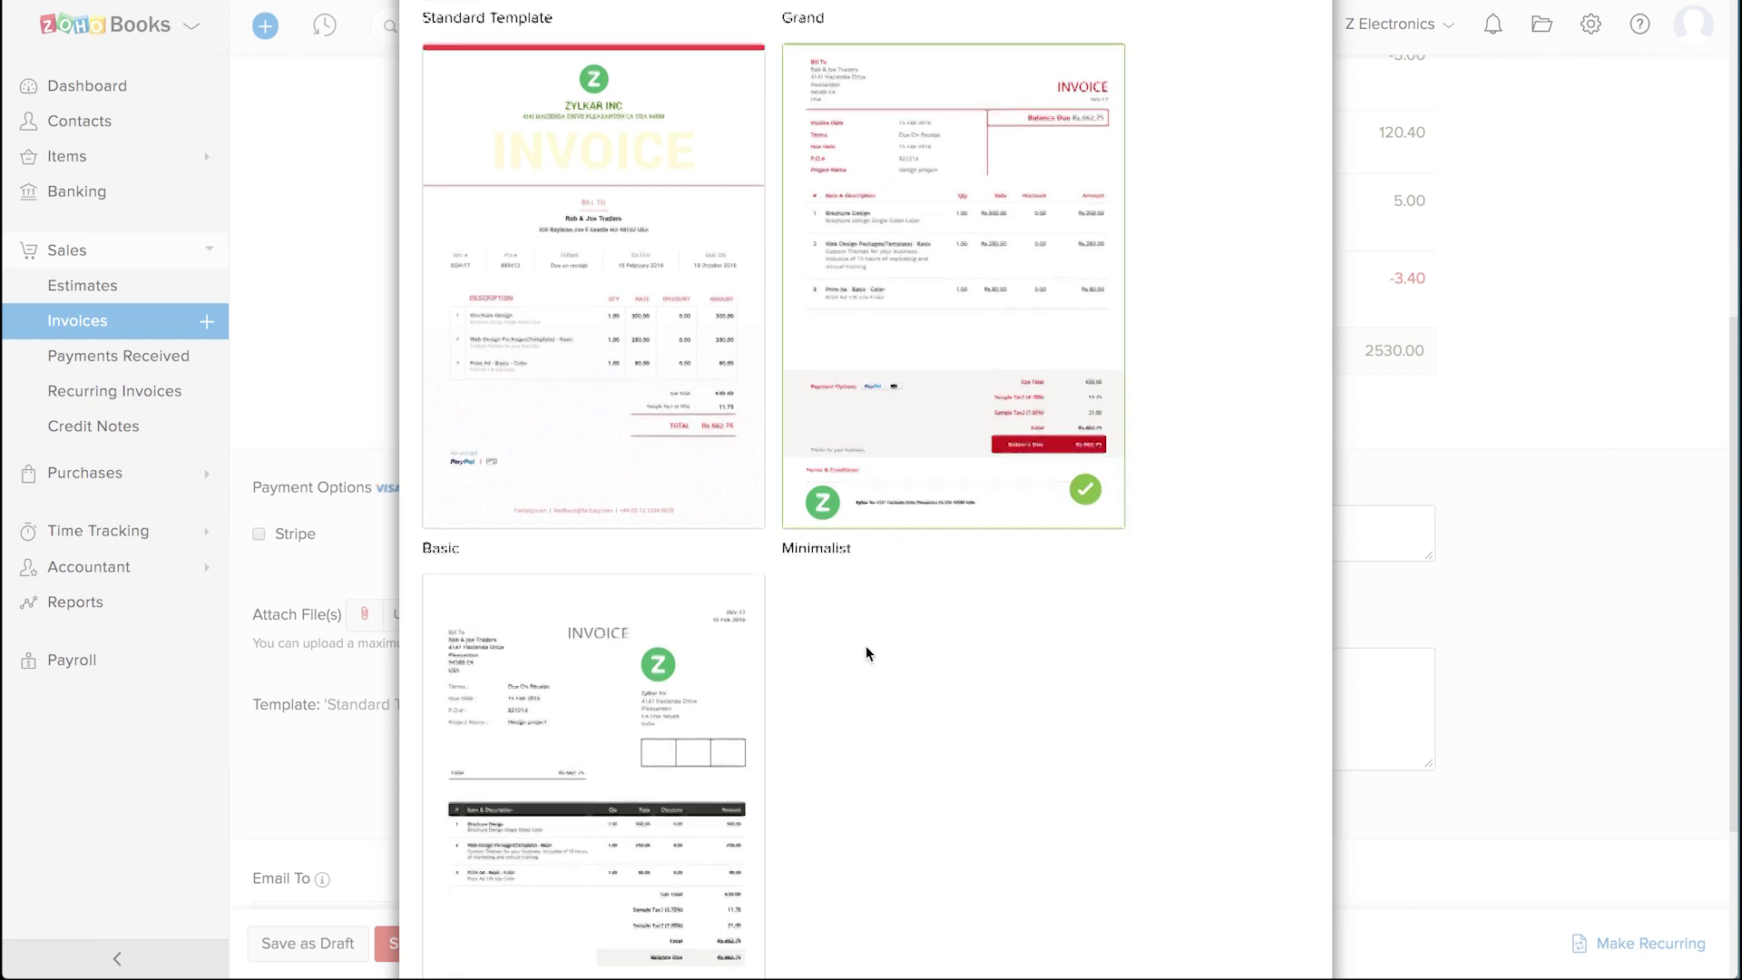
scroll(866, 645, down, 3)
click(447, 905)
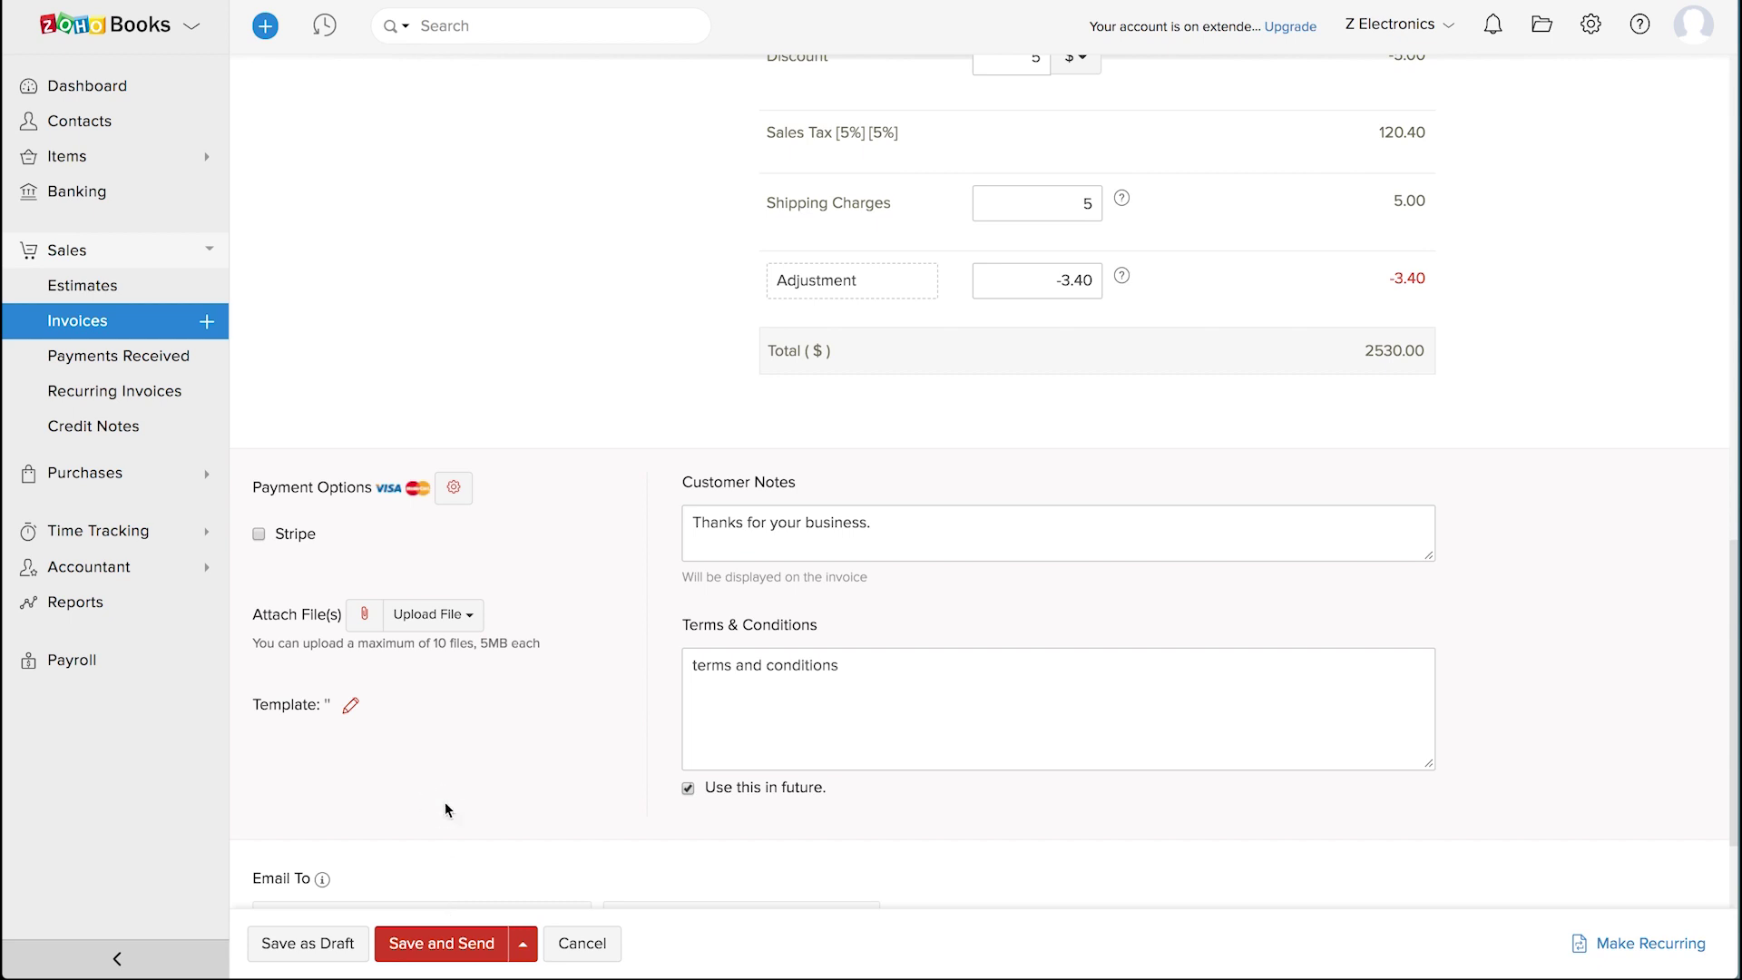
scroll(444, 809, down, 2)
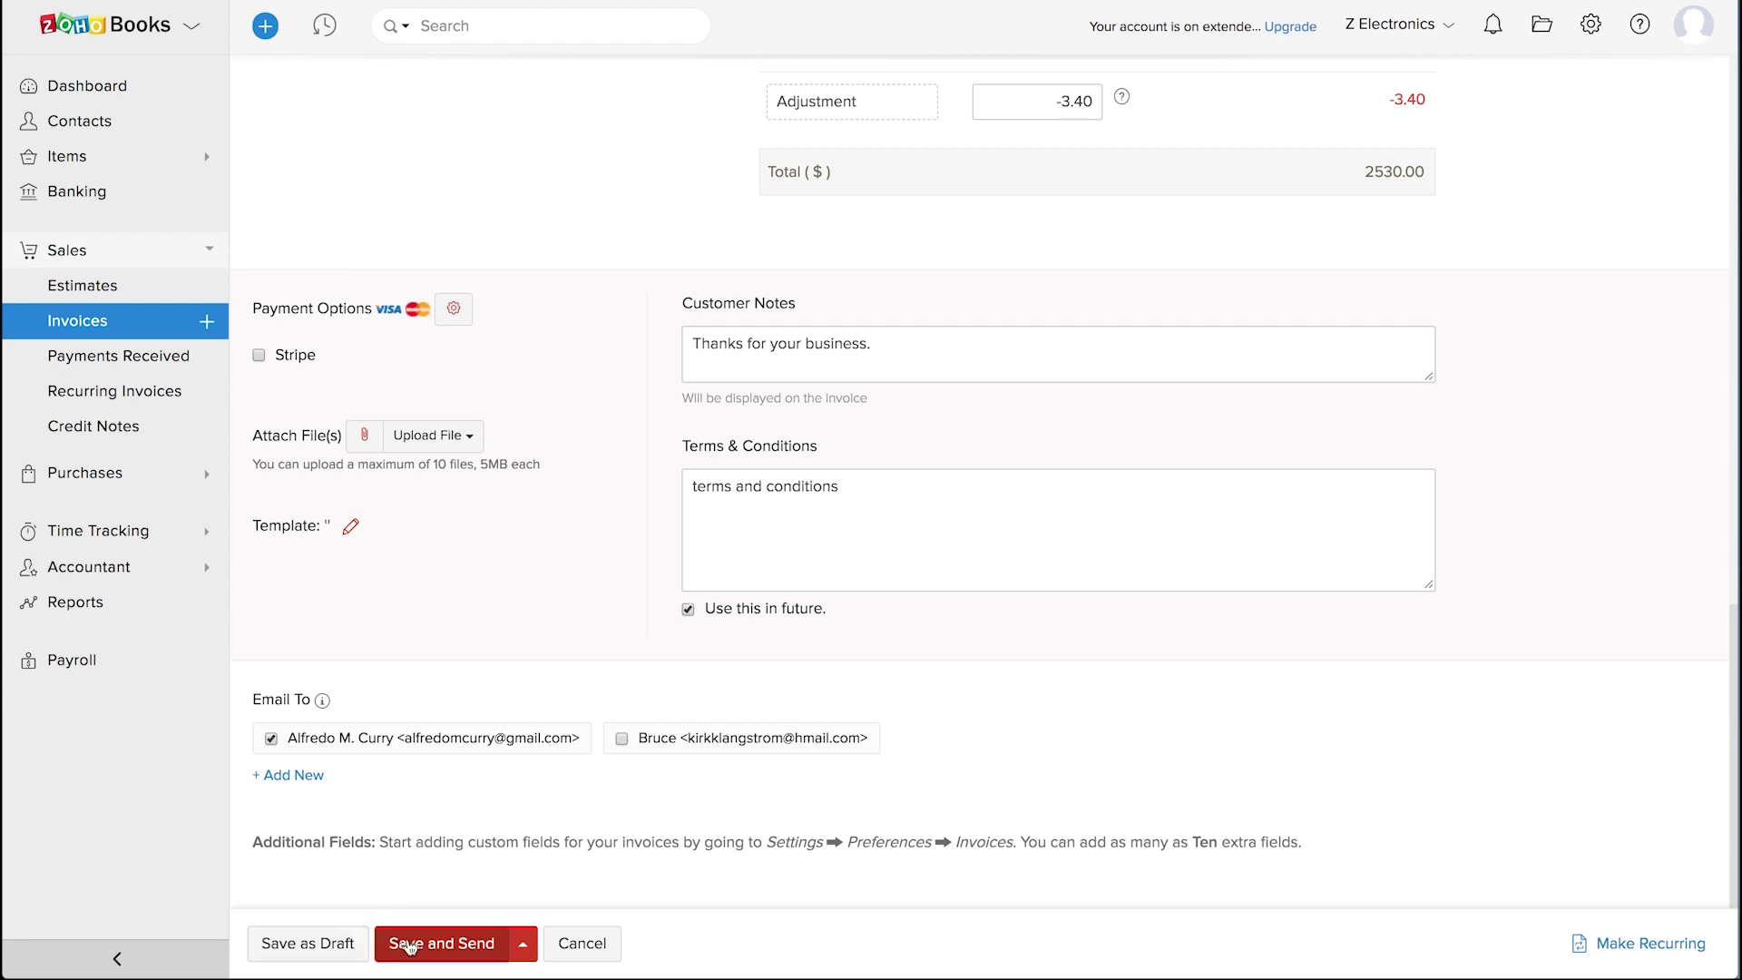
click(329, 947)
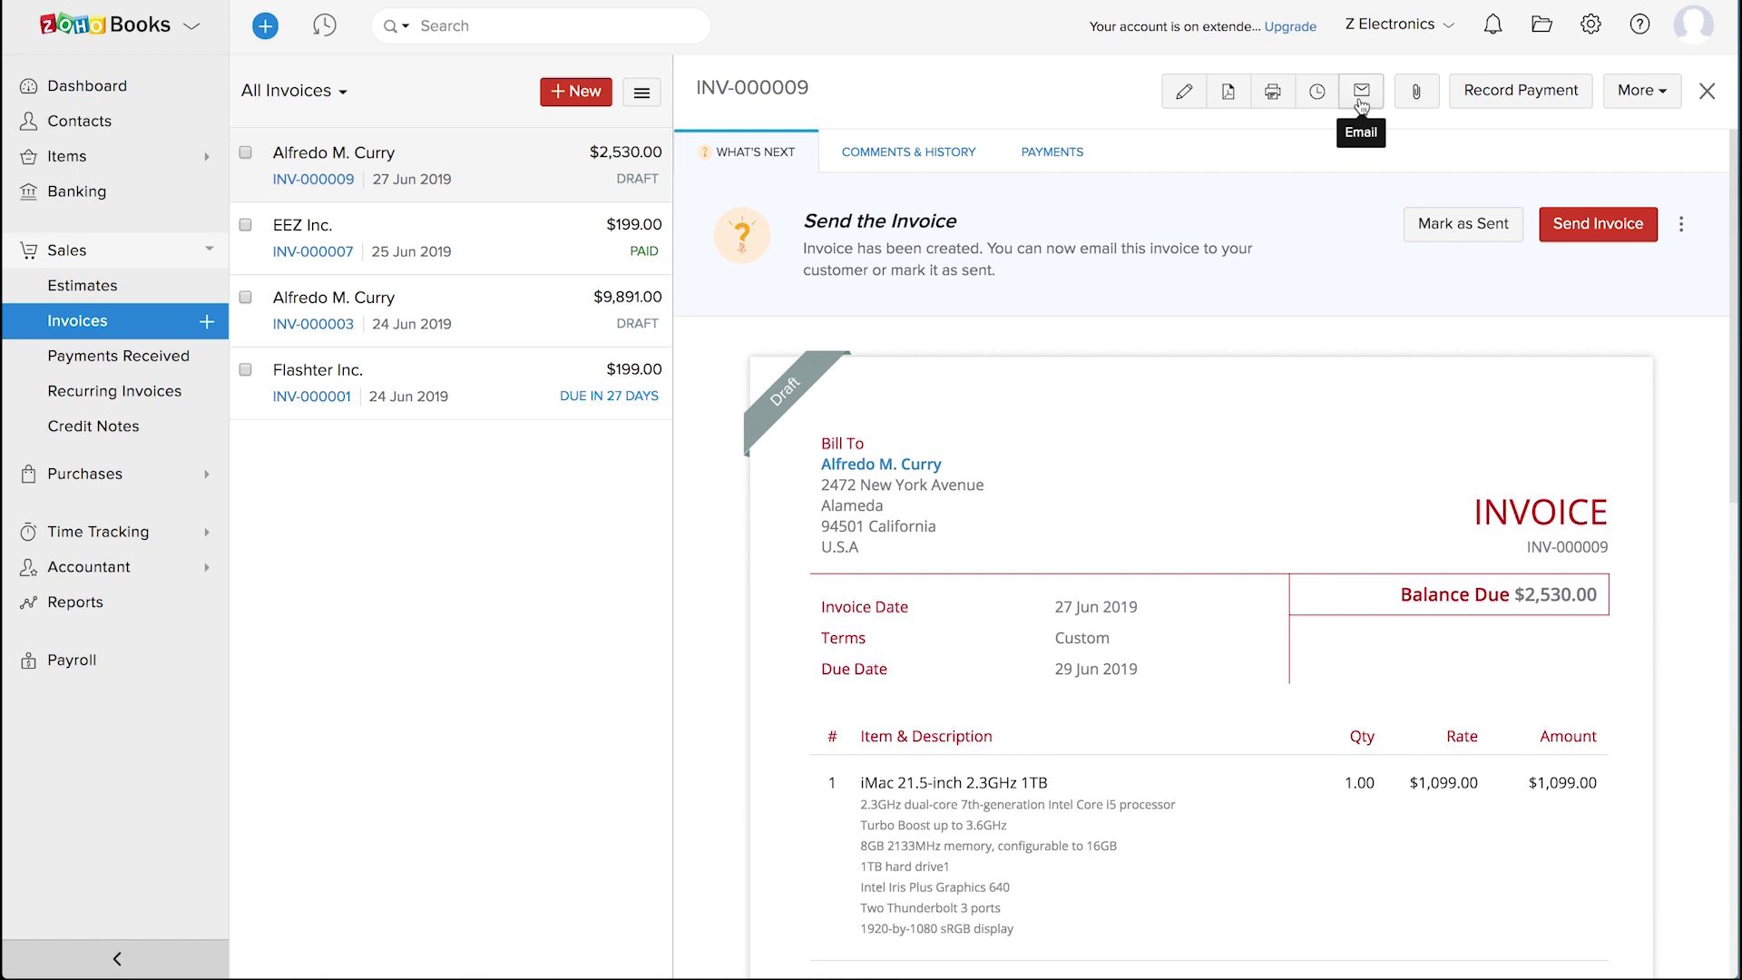
click(1641, 89)
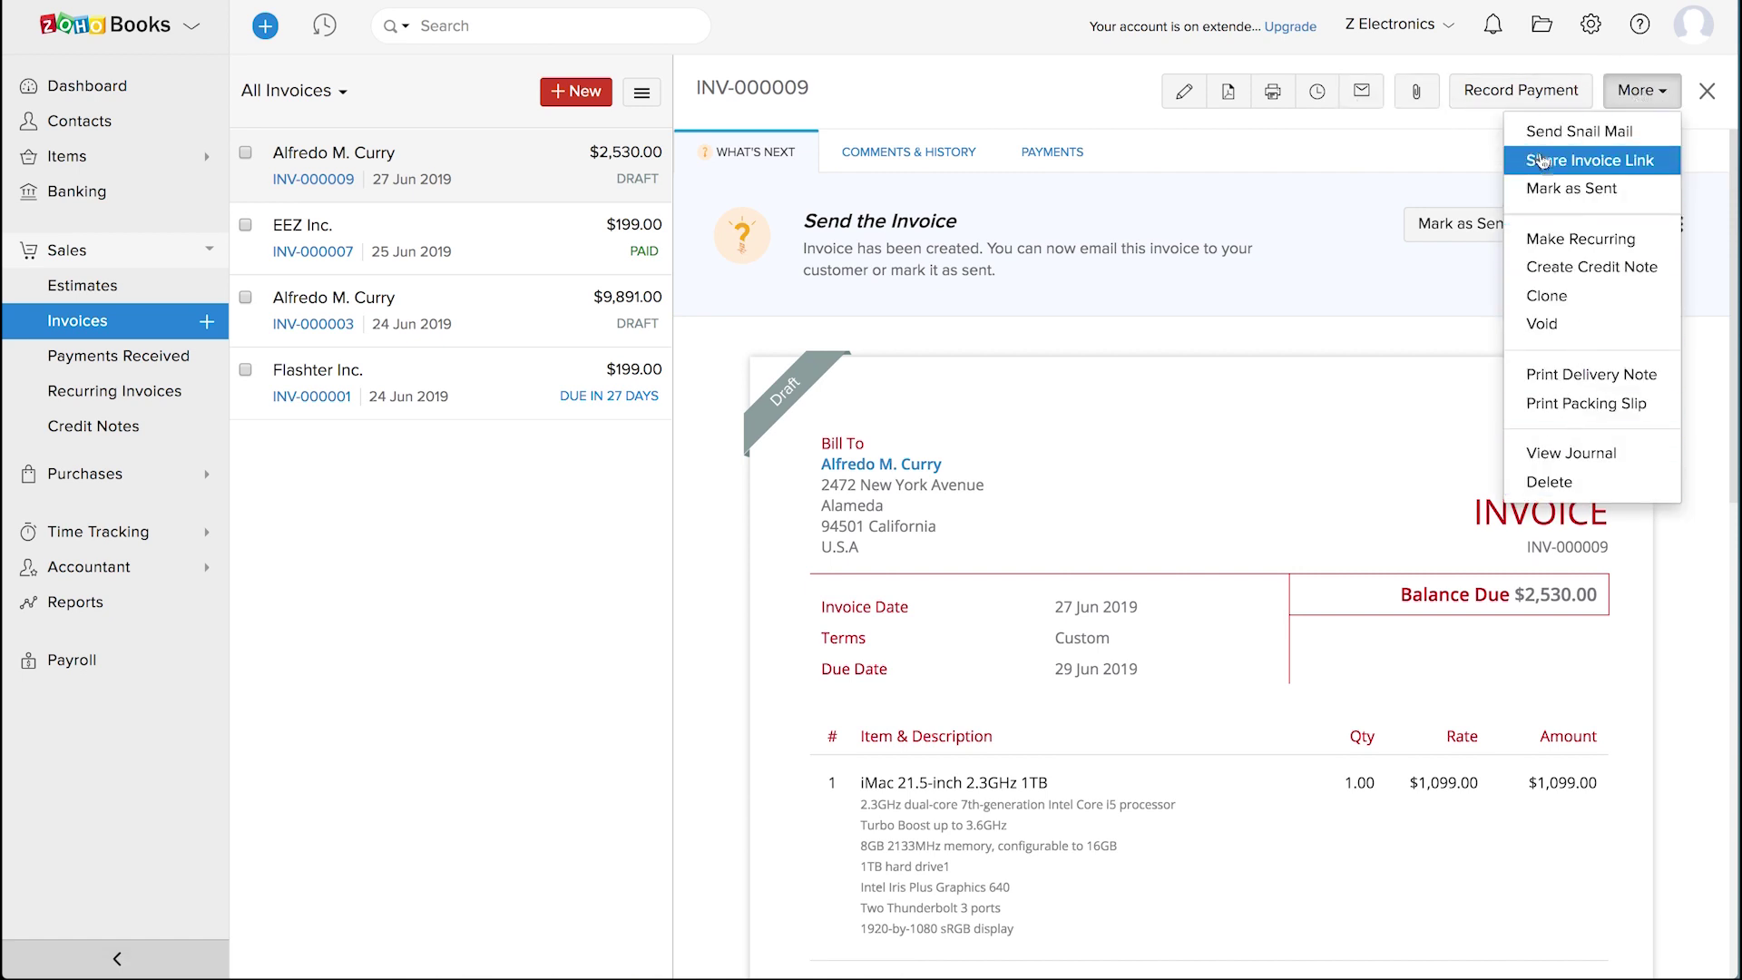
click(1414, 143)
- Add the comment "Please pay before due date" to the draft invoice and have it displayed in the portal
click(912, 152)
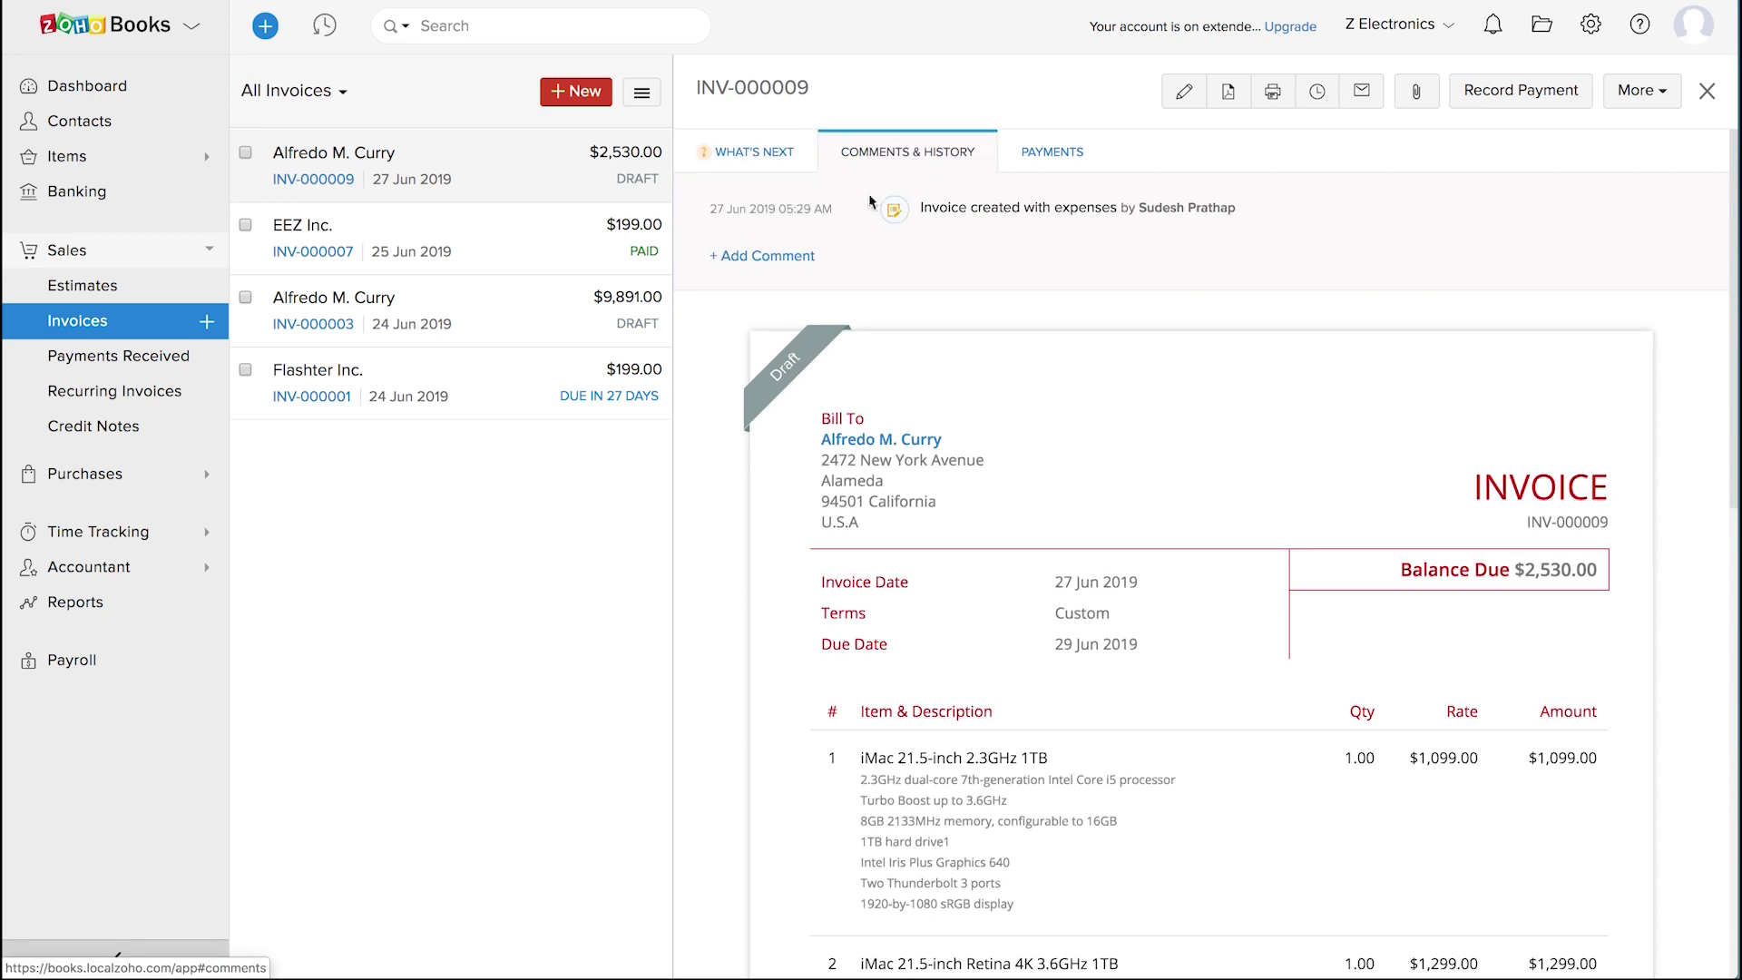
click(796, 258)
text(Please pay before due date)
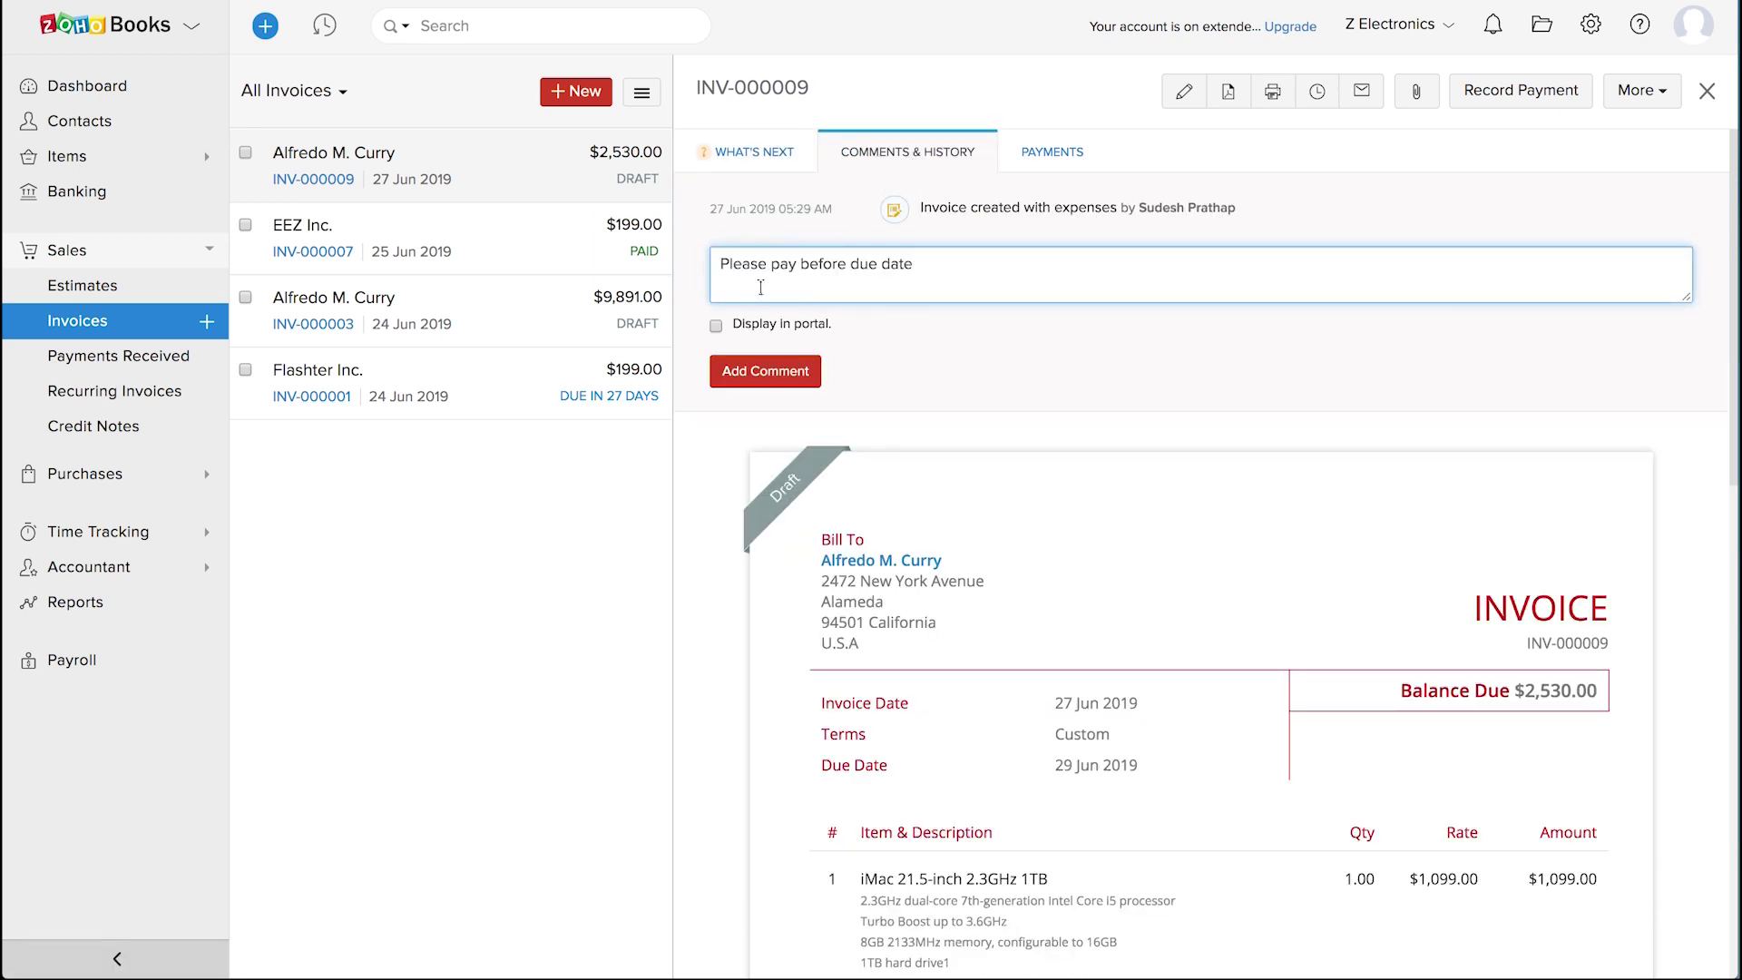
click(716, 324)
click(770, 370)
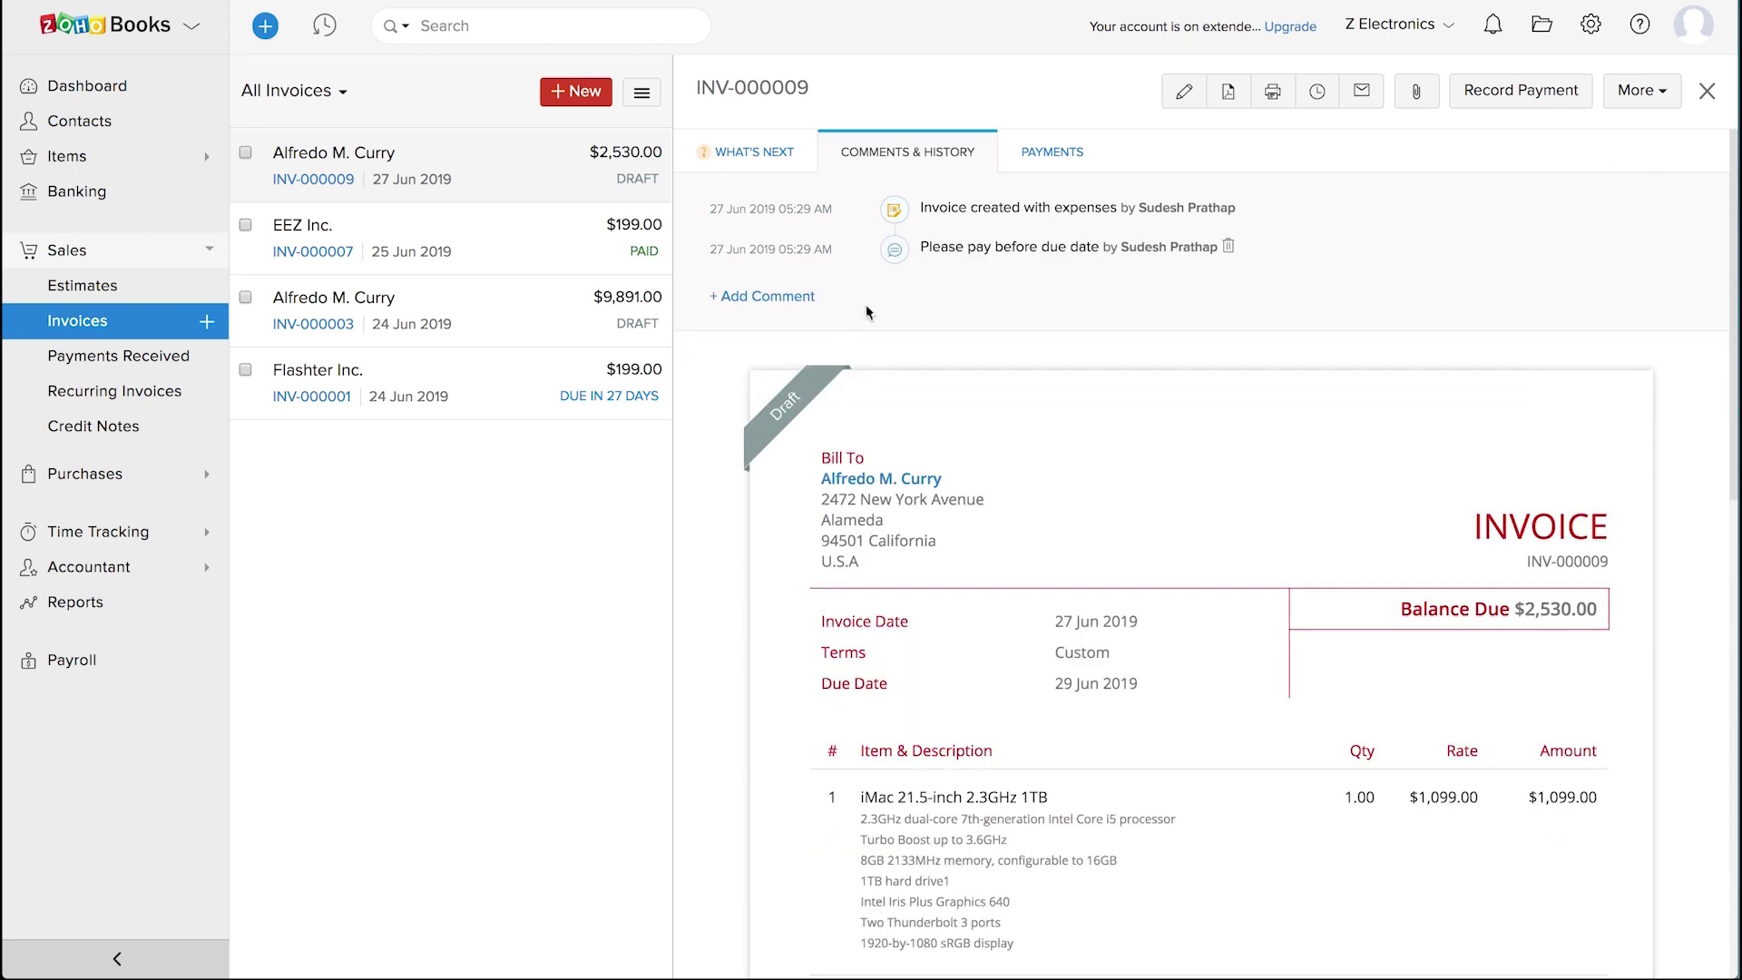
- Check the date, reference and payment mode of the payment received for EEZ Inc.'s paid $199.00 invoice
click(496, 231)
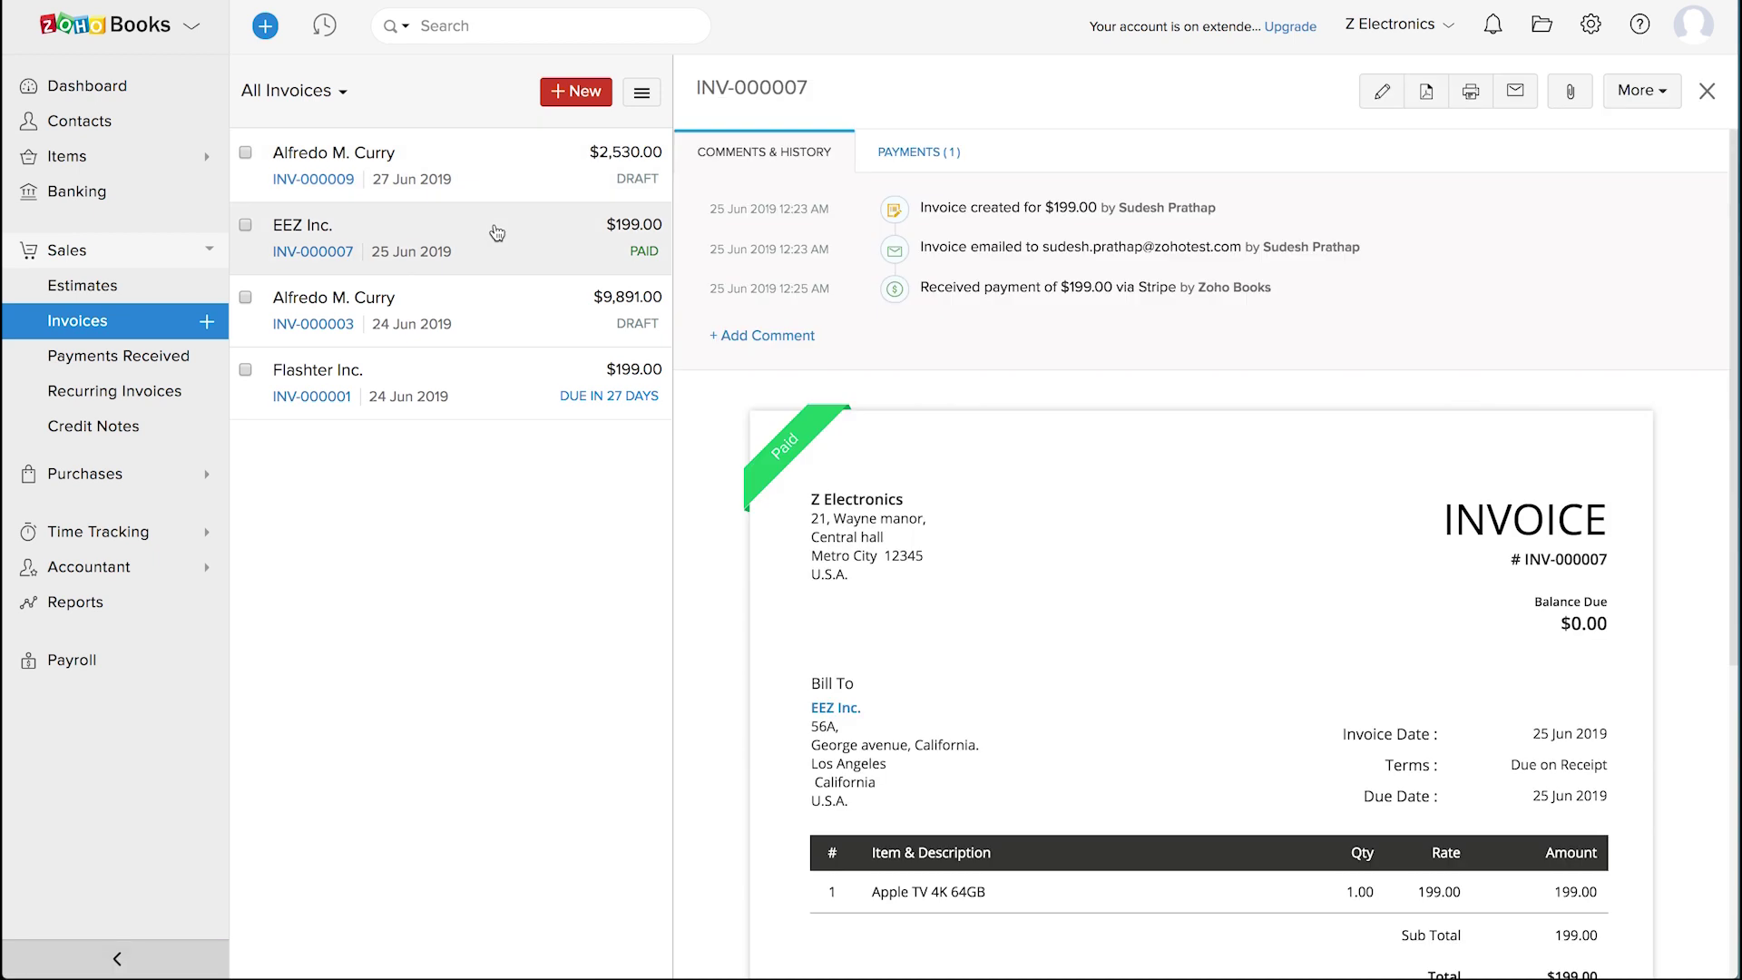
click(903, 153)
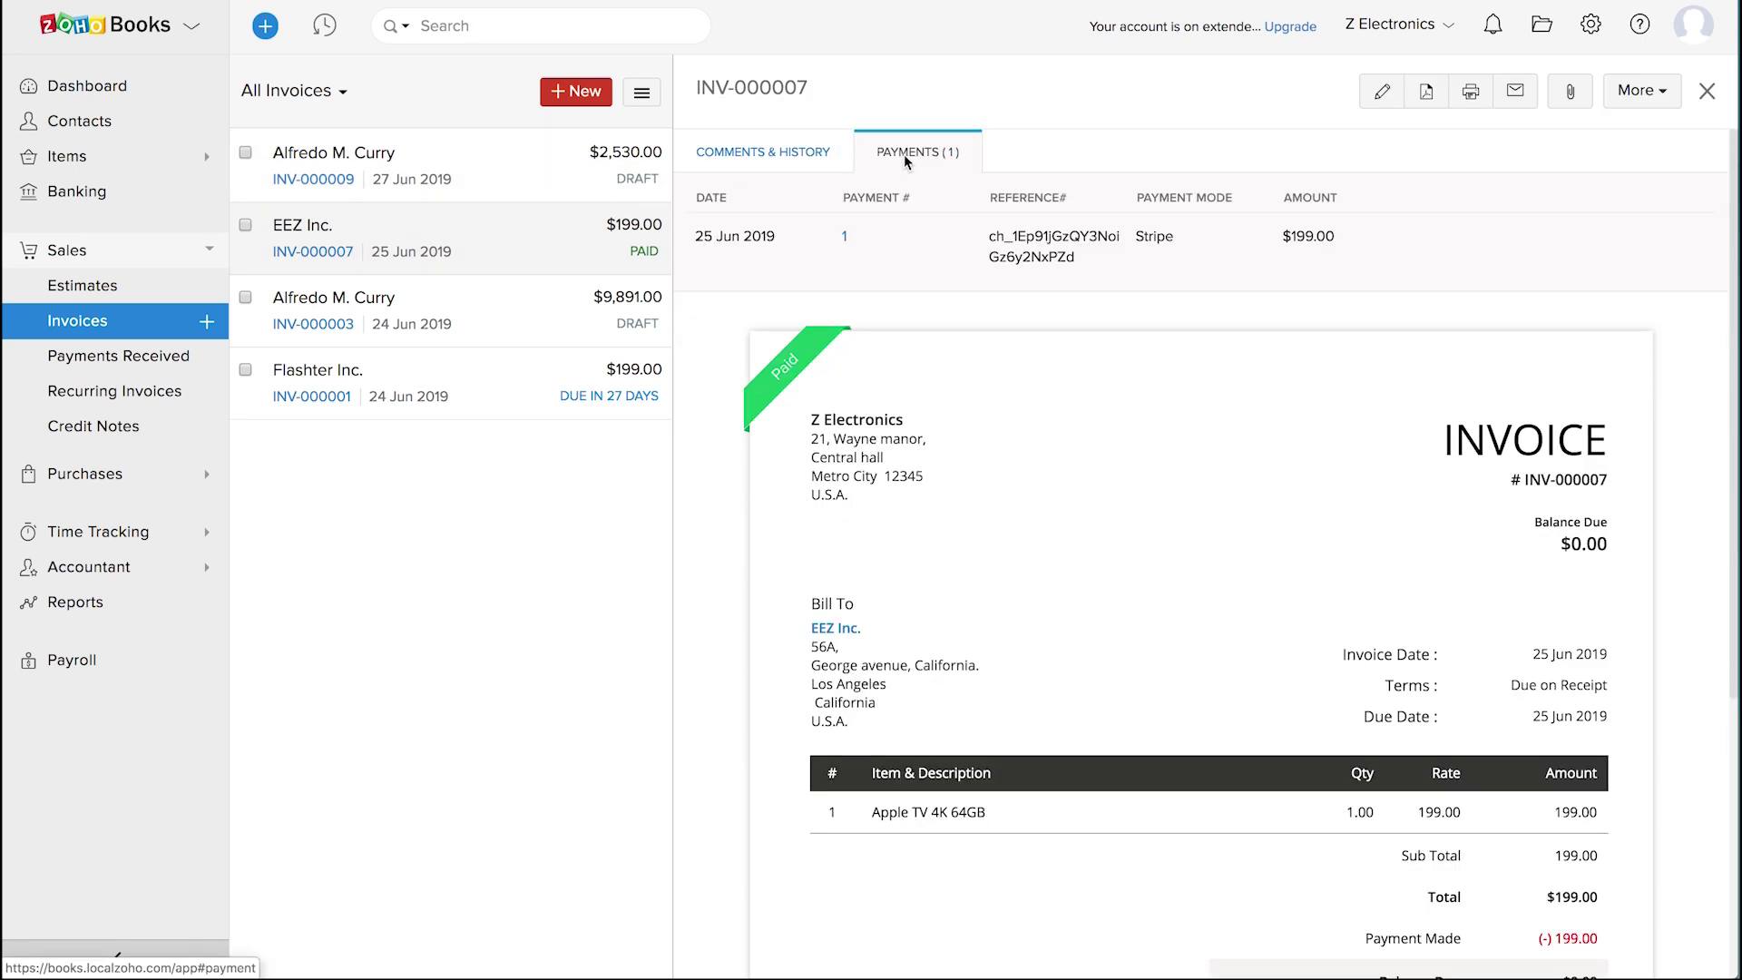
double_click(1165, 237)
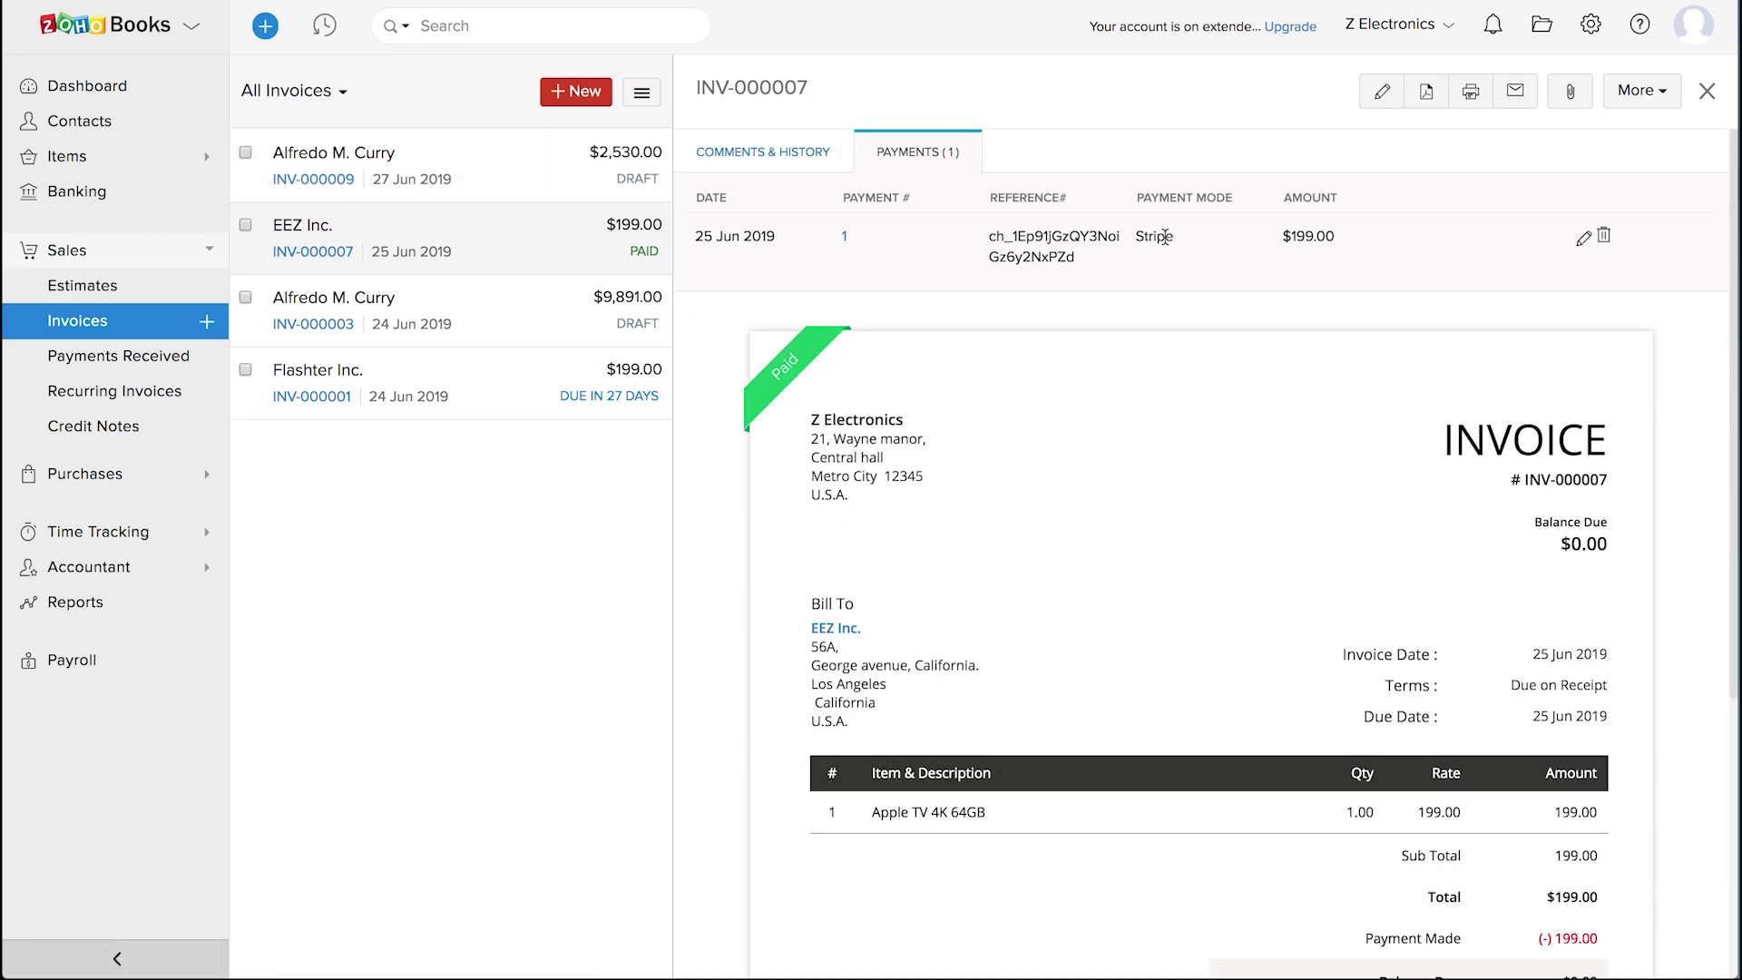
click(1185, 248)
- View the payment receipt for EEZ Inc.'s Stripe payment and return to its invoice
click(847, 241)
click(1189, 472)
triple_click(1189, 472)
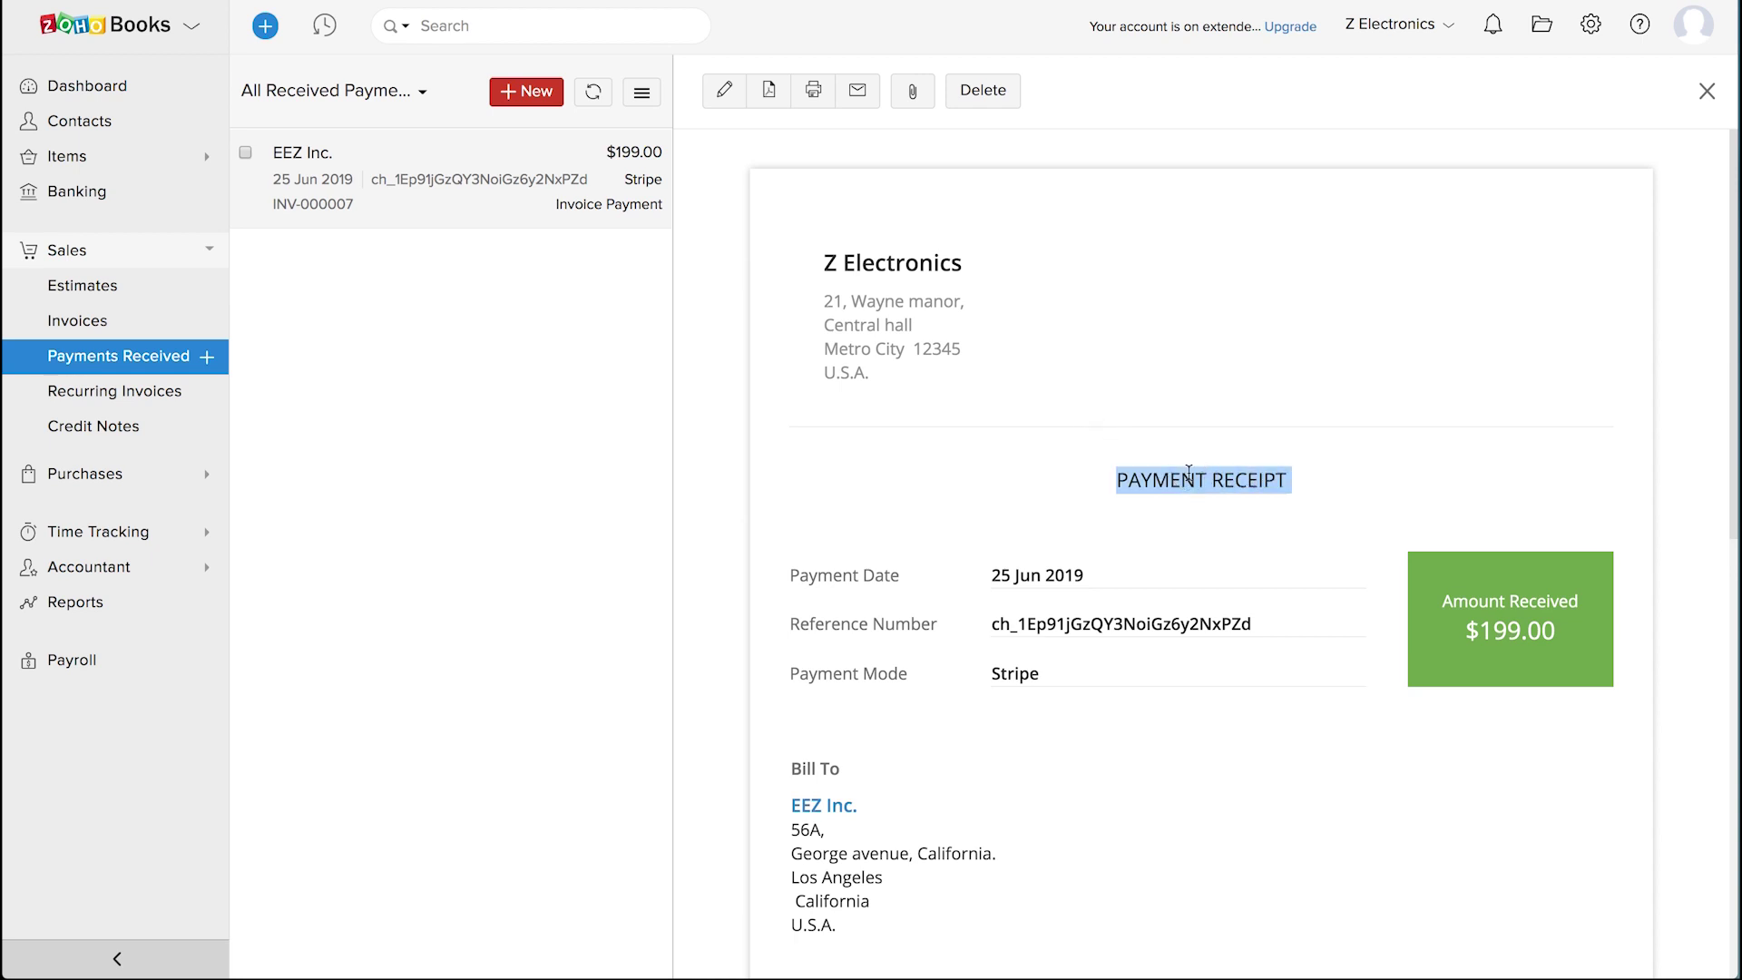
click(1130, 411)
key(alt+Left)
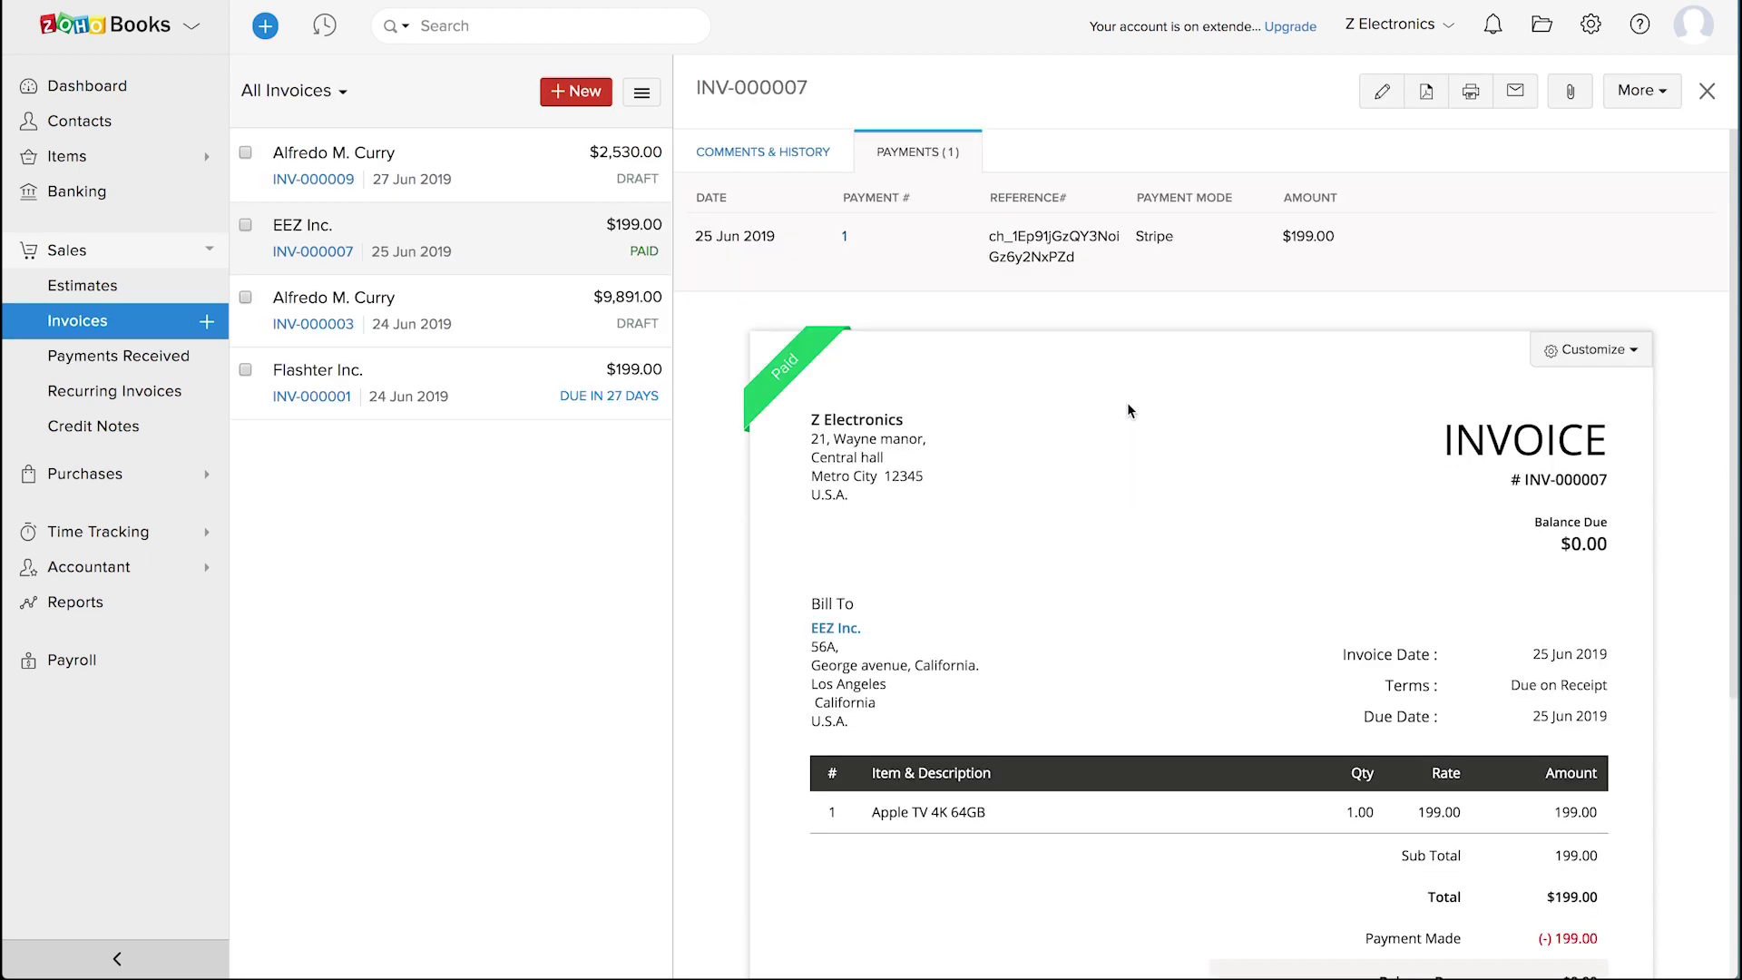
- Start a payment record for the $2,530.00 draft invoice and set the amount received to 1500 USD
click(594, 171)
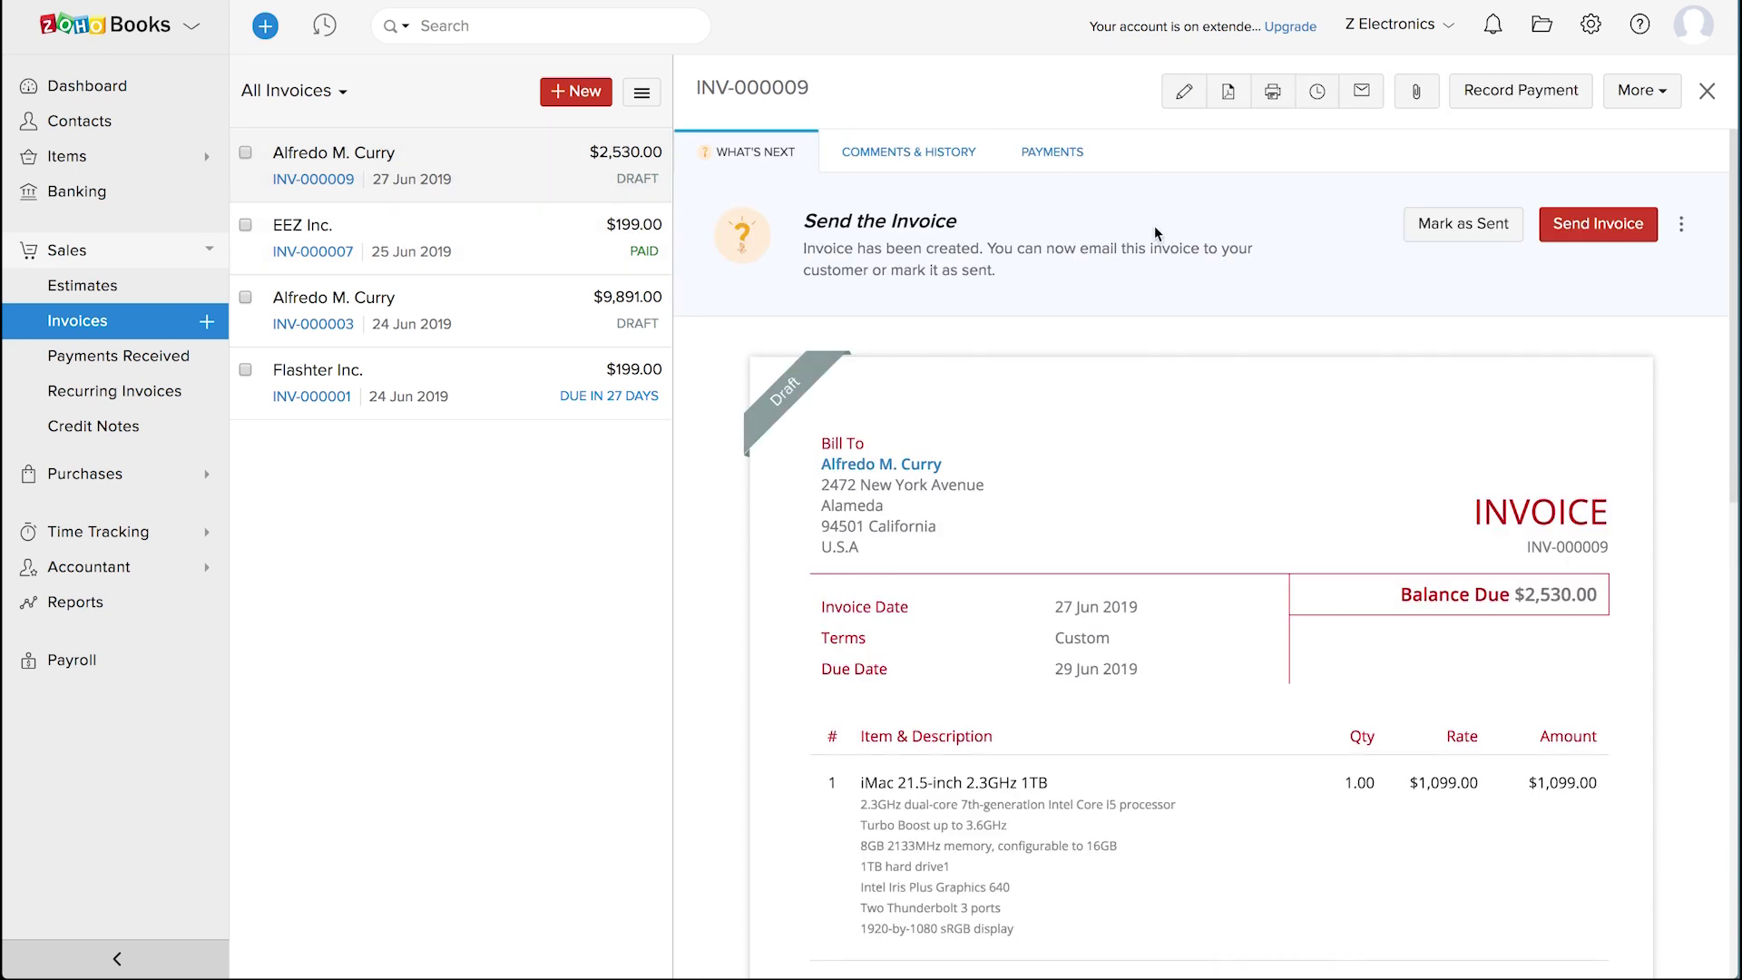
click(1514, 100)
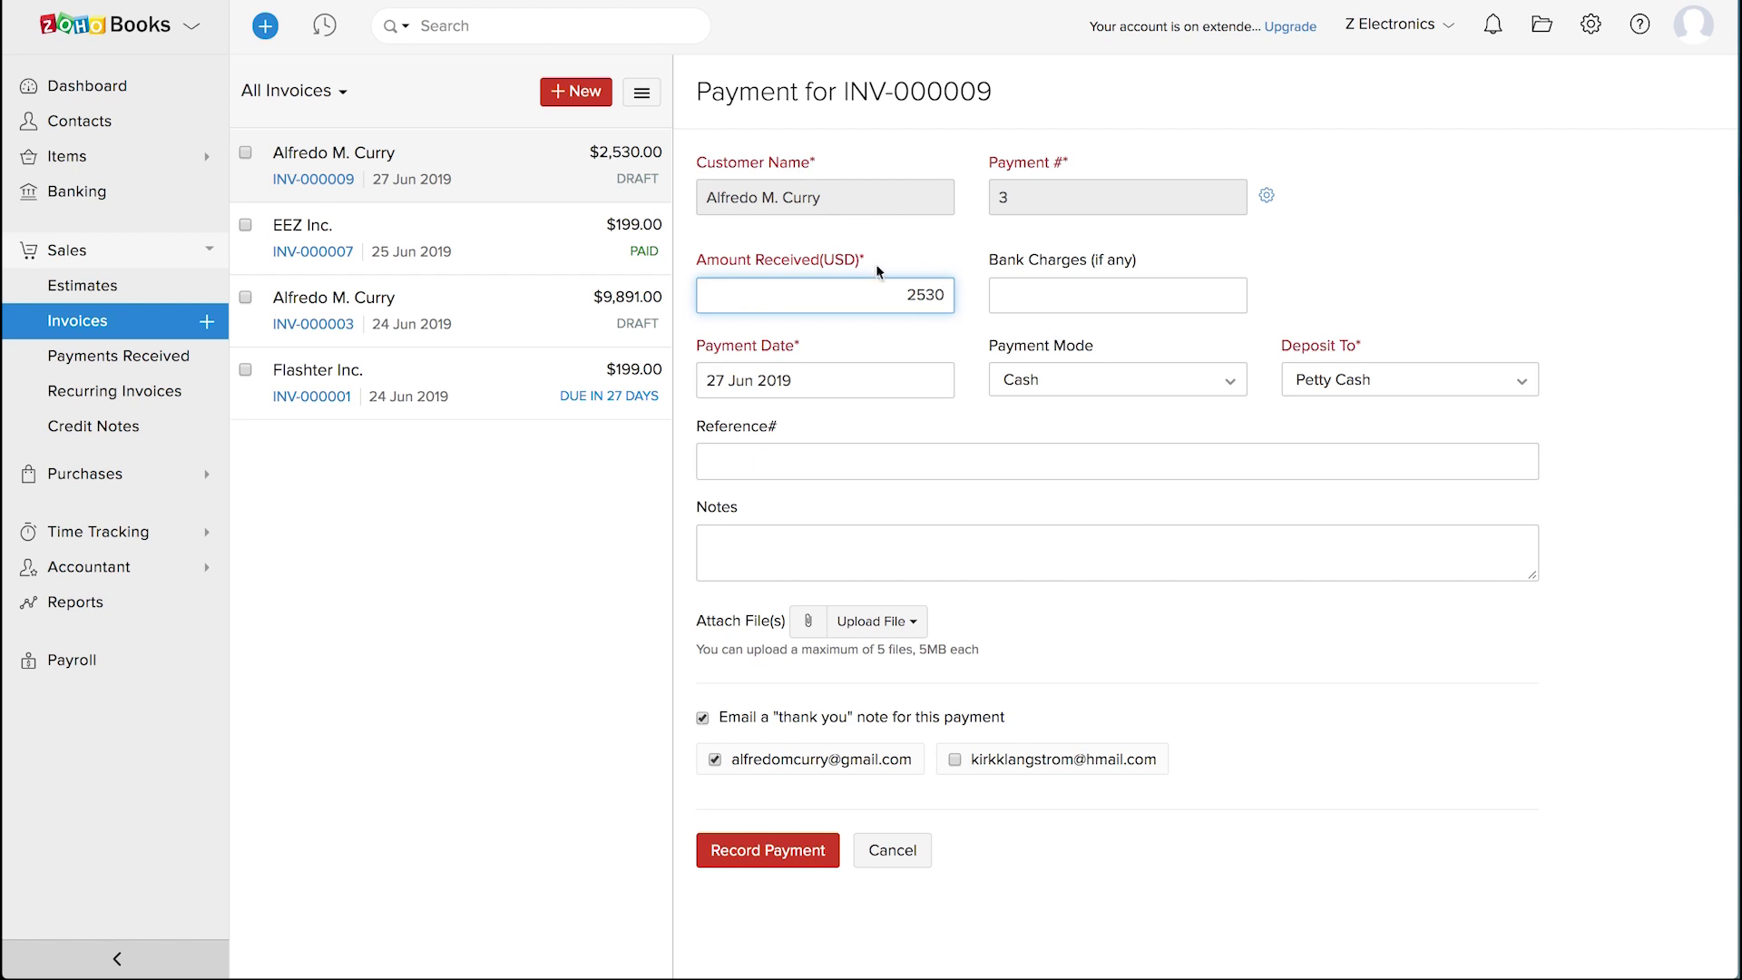
click(1077, 297)
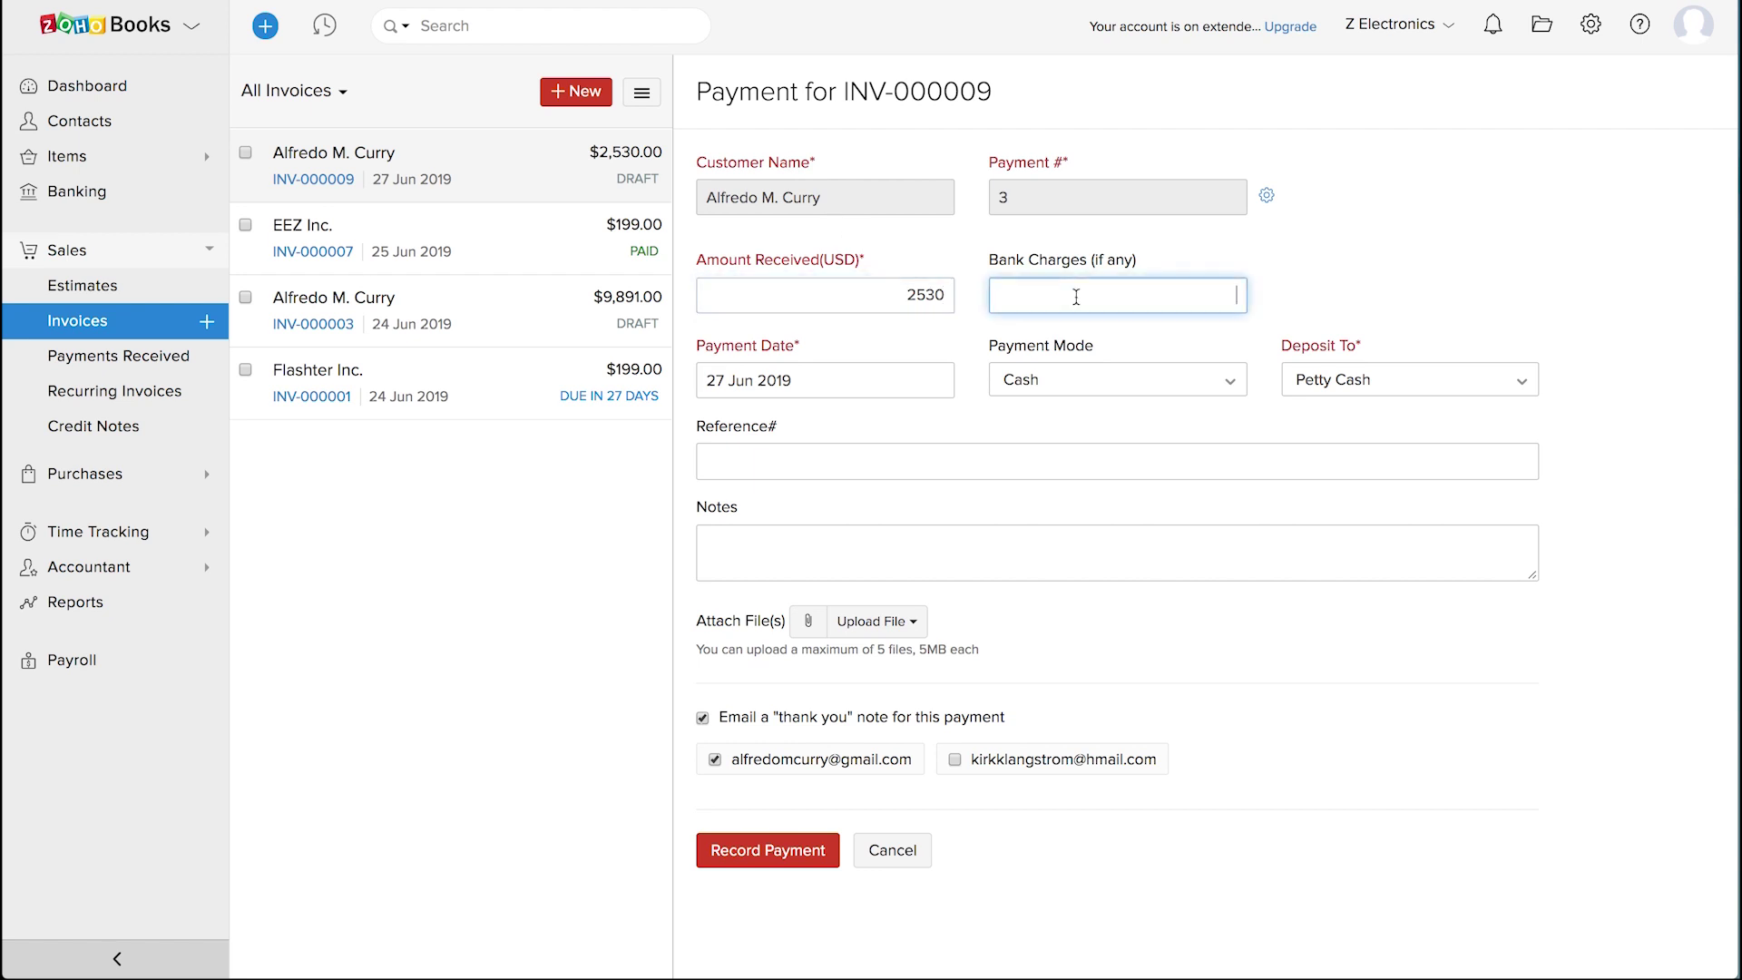
double_click(926, 291)
text(1500)
click(933, 321)
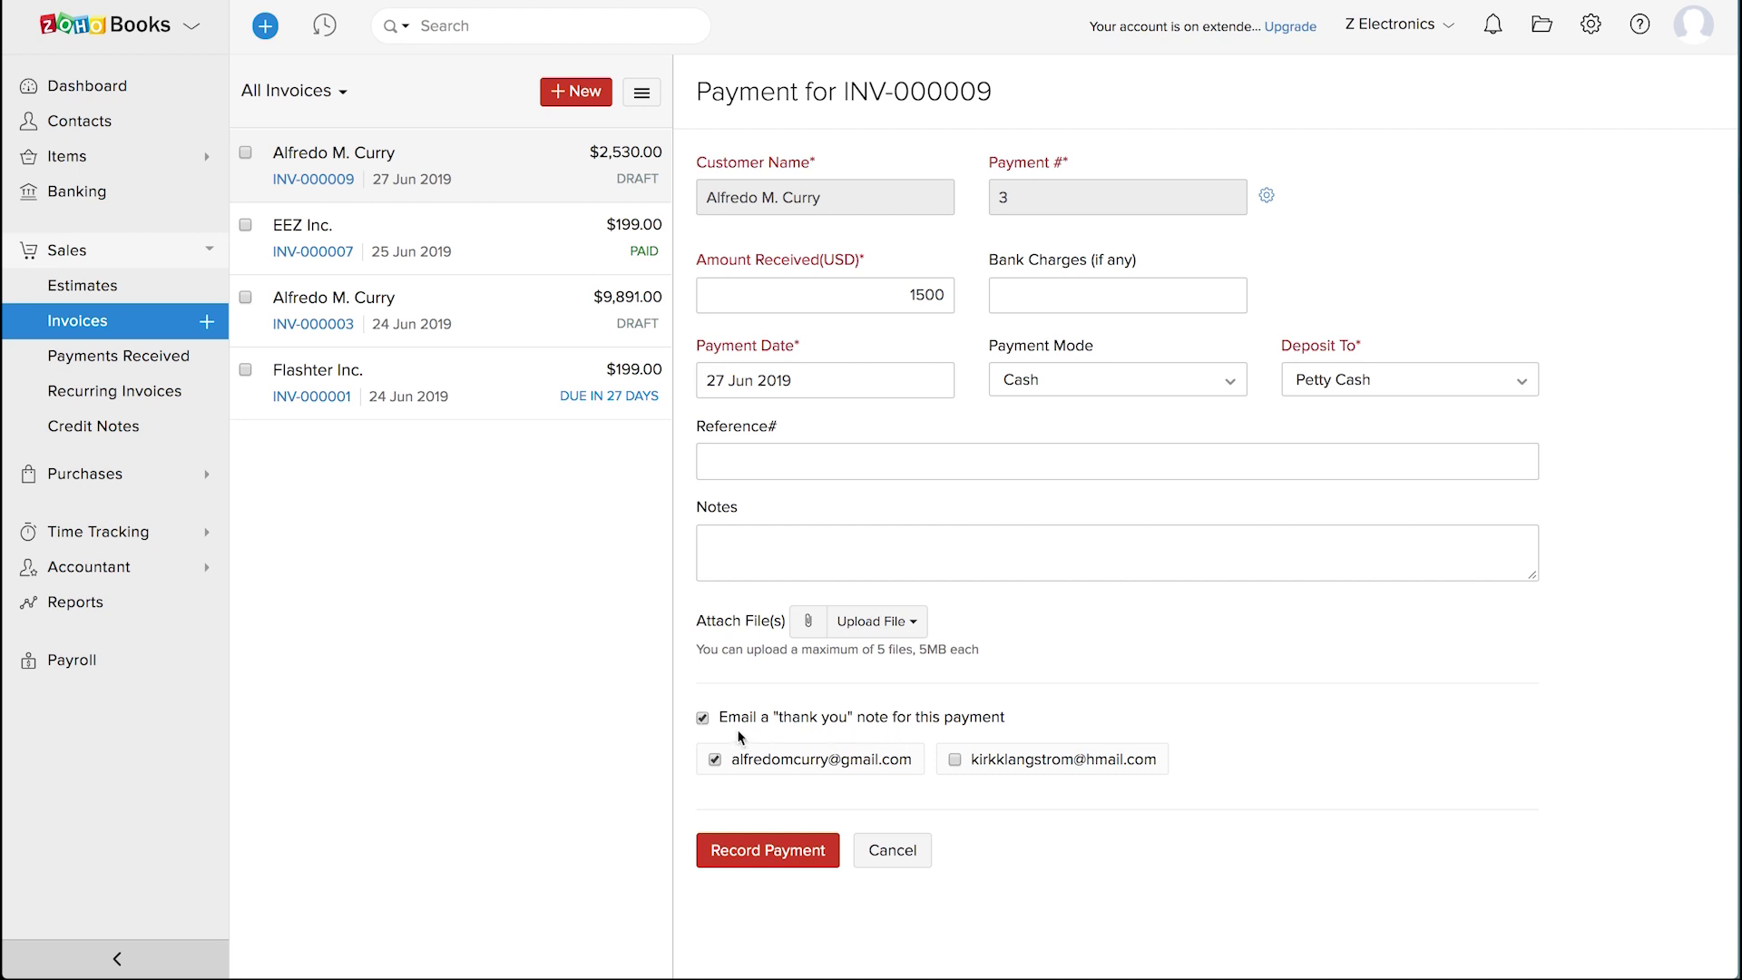
- Keep the "thank you" note email enabled for the customer and record the payment
click(703, 719)
click(702, 719)
click(749, 851)
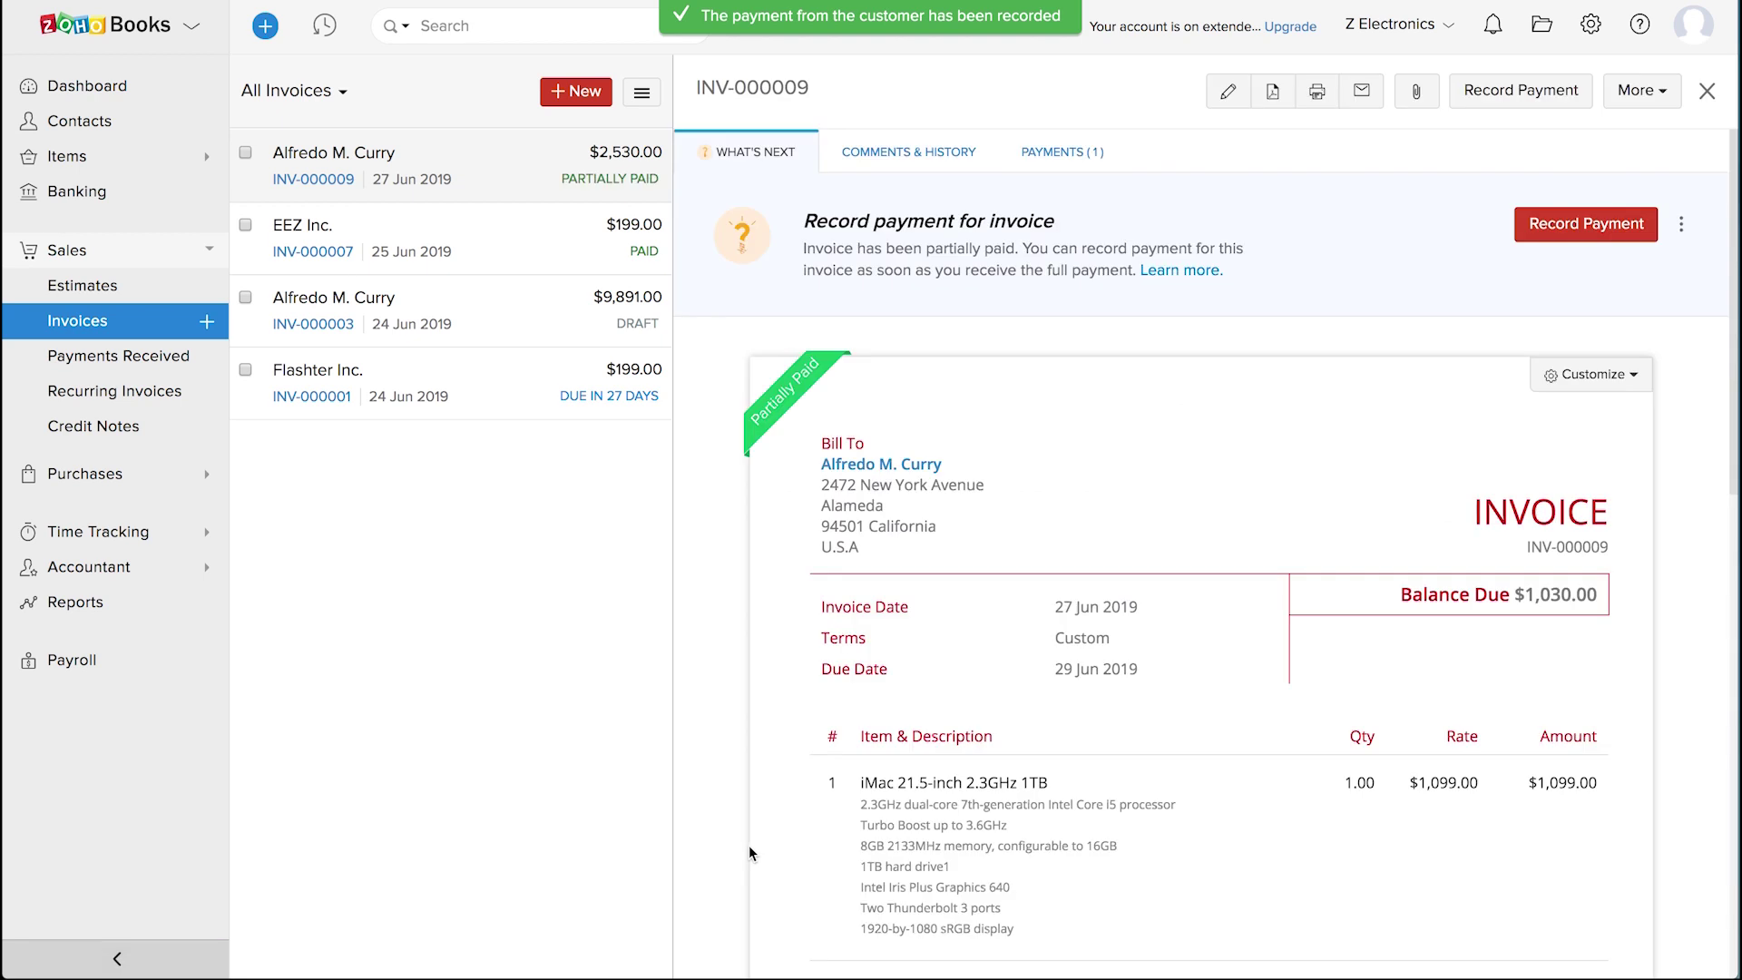
mouse_move(767, 417)
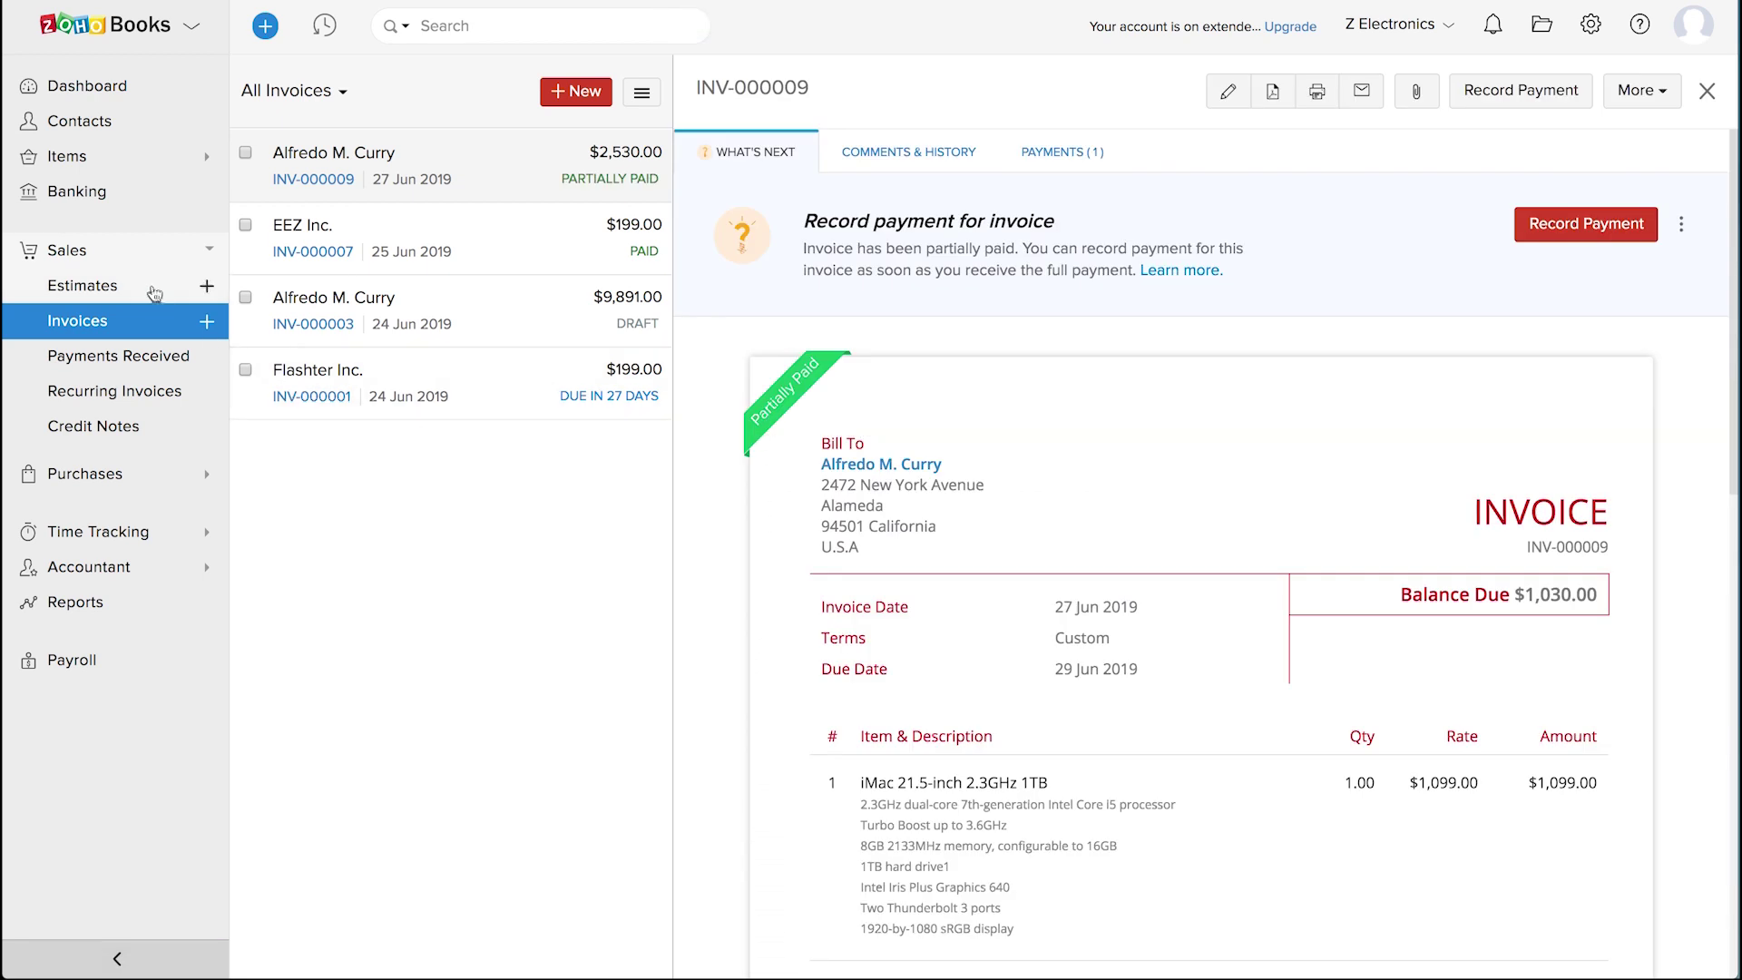
- Convert EEZ Inc.'s $100.00 estimate to an invoice and save that invoice as a draft
click(138, 287)
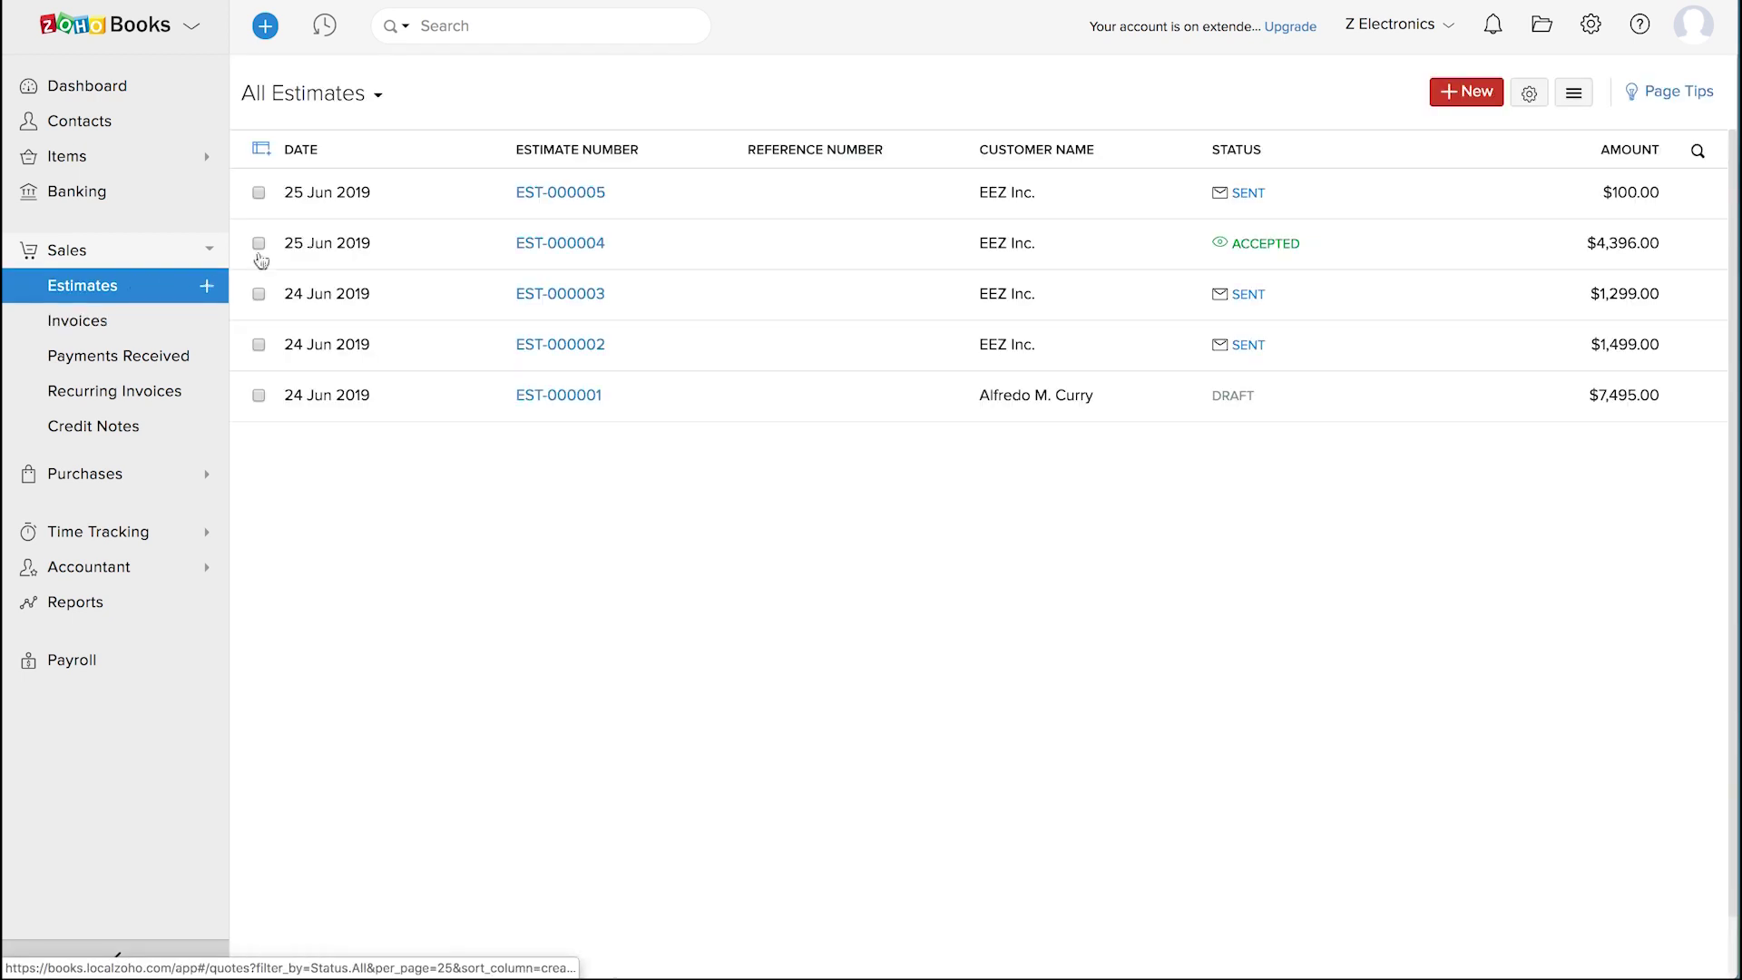
click(704, 203)
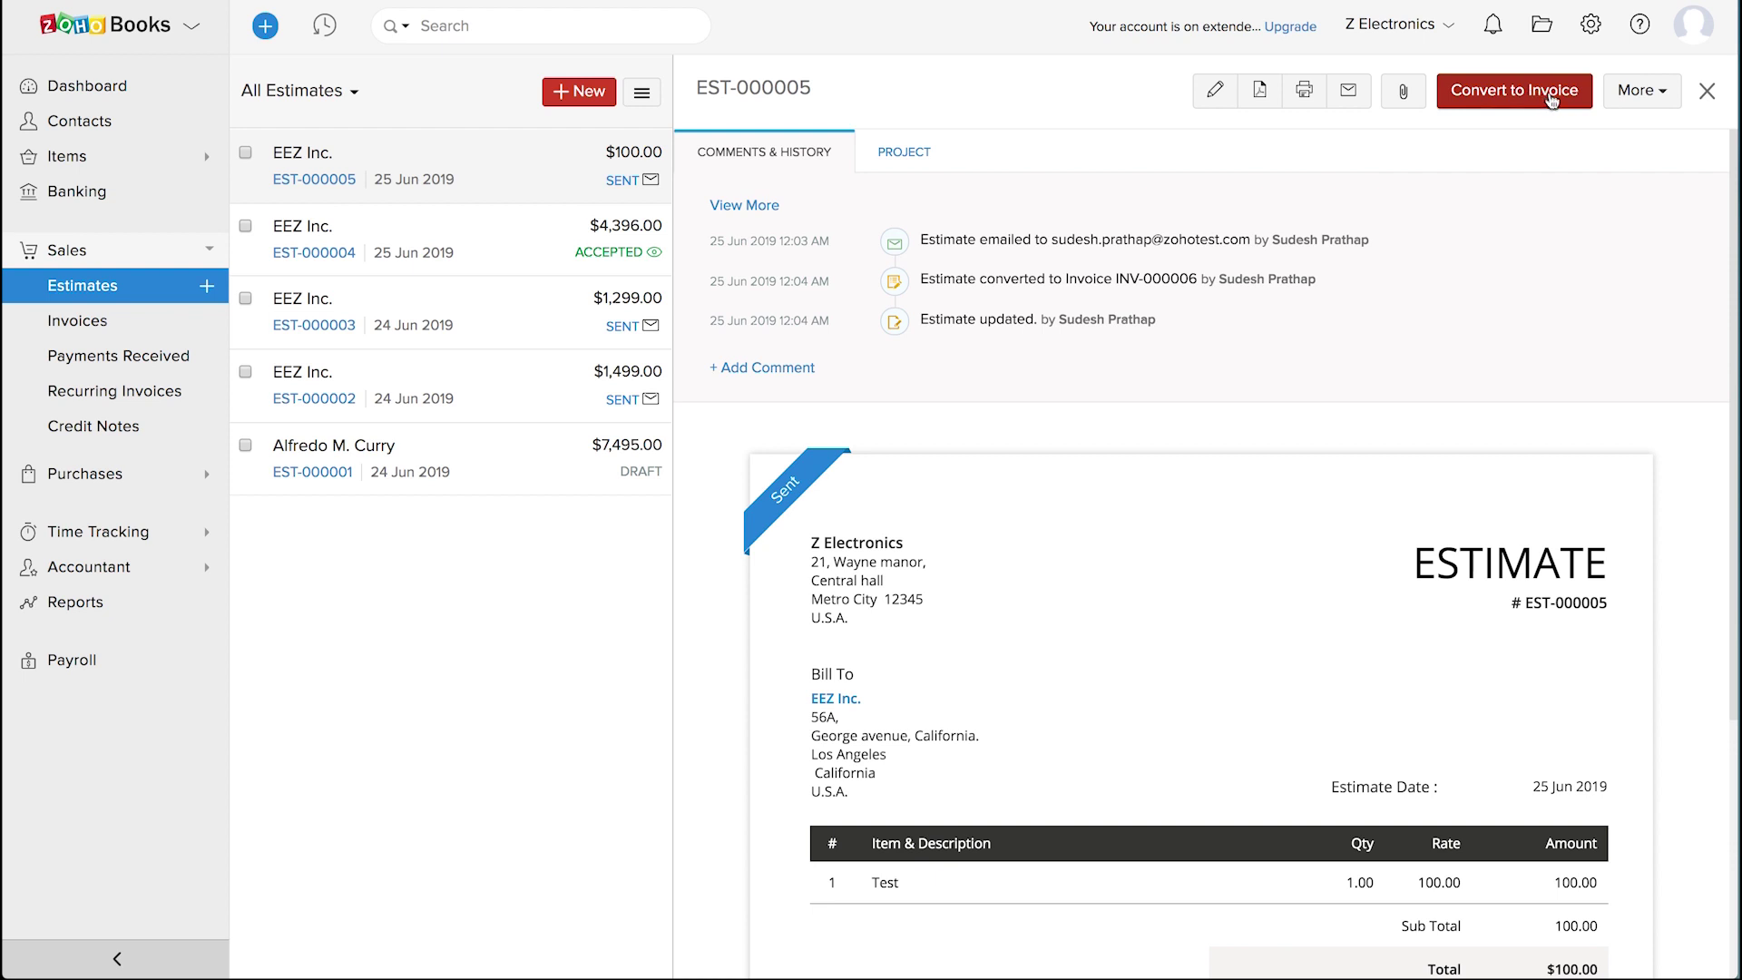
click(1553, 104)
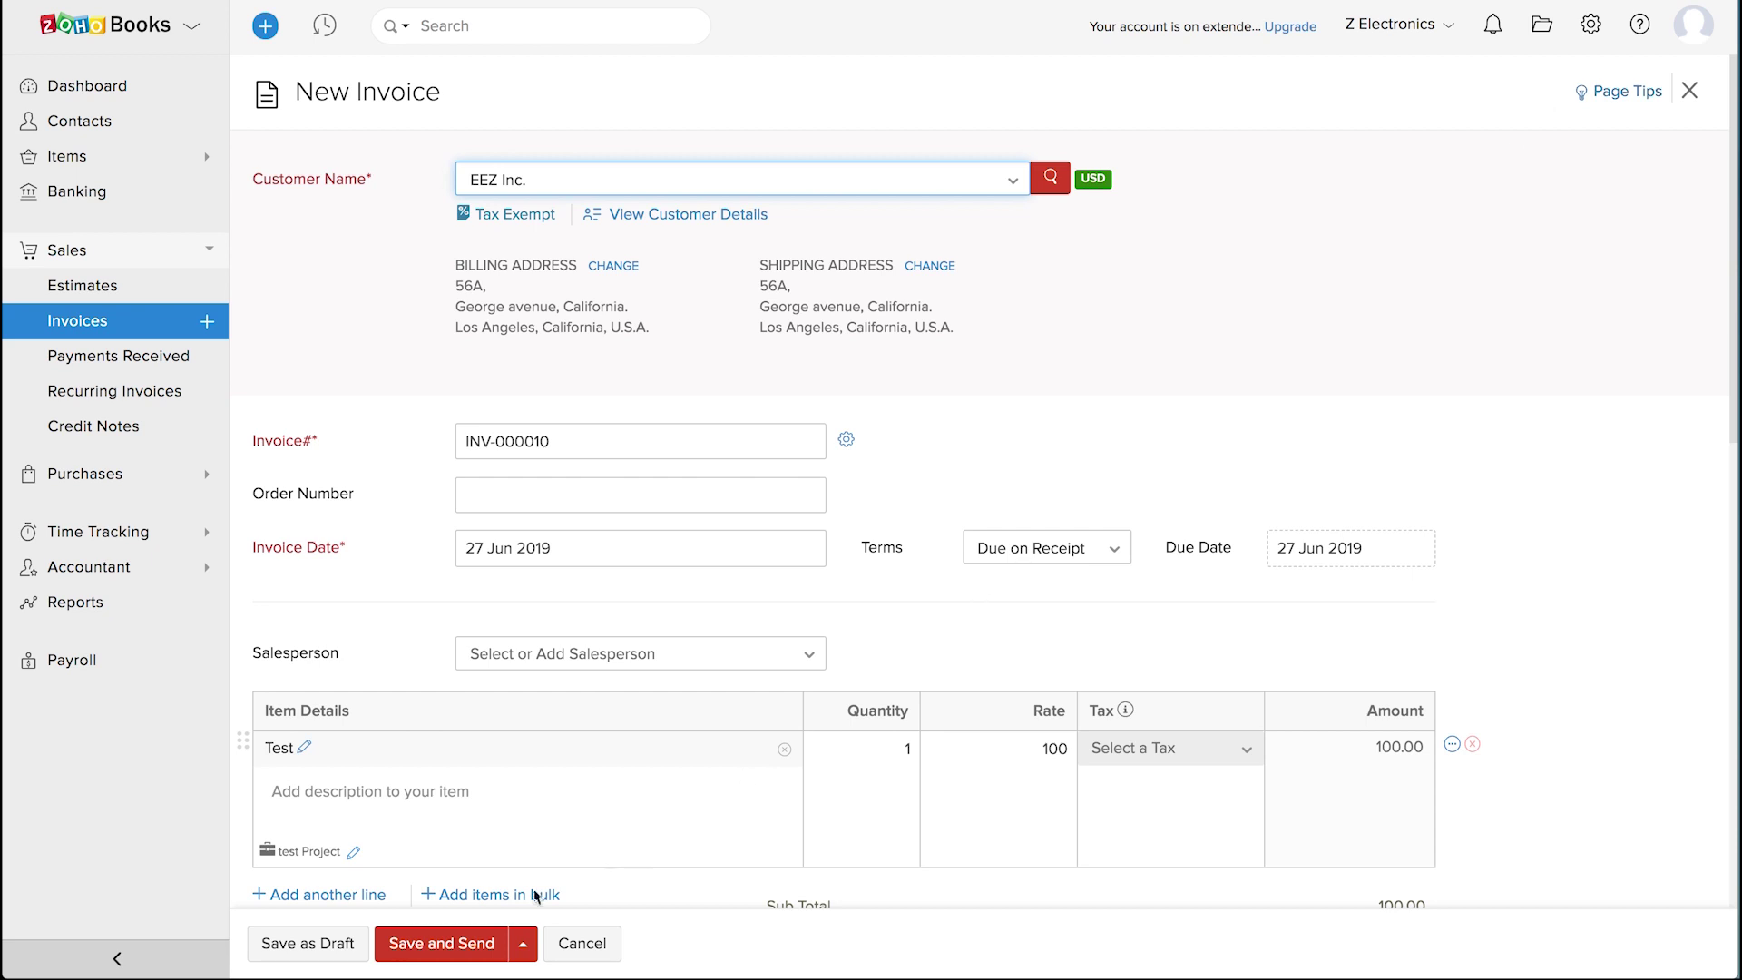
click(289, 950)
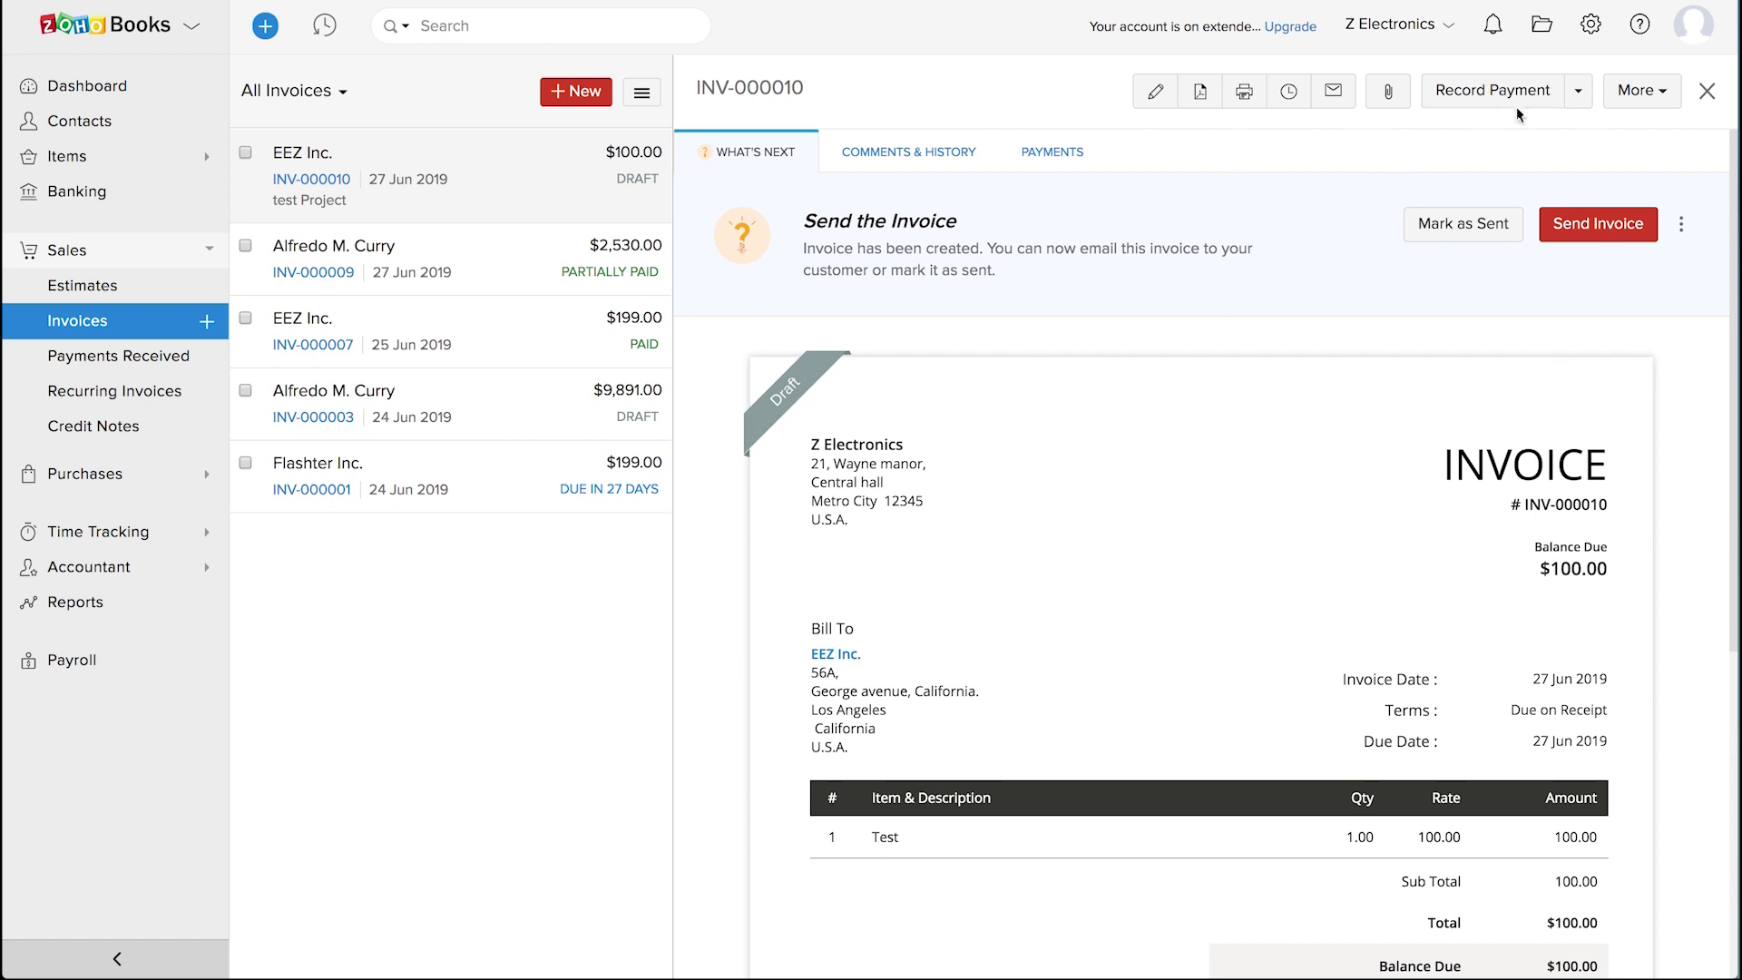
- Open the Estimates preferences and examine the setting for automatically converting accepted estimates to invoices
click(1590, 26)
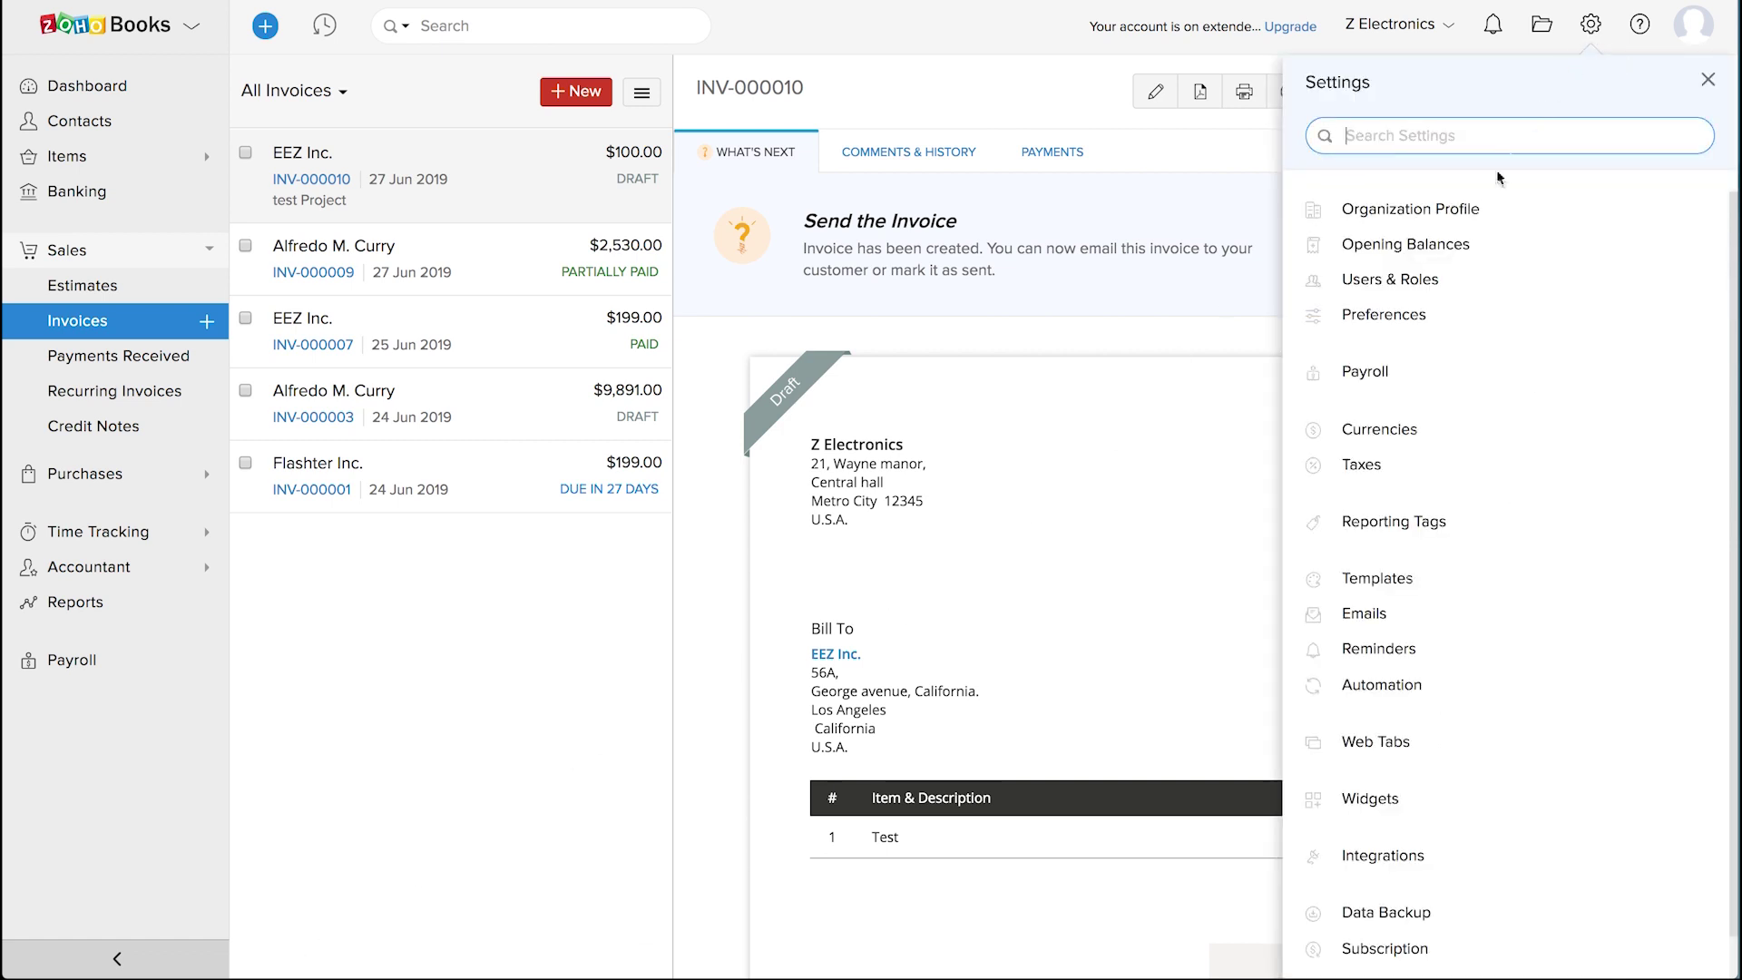
click(1425, 315)
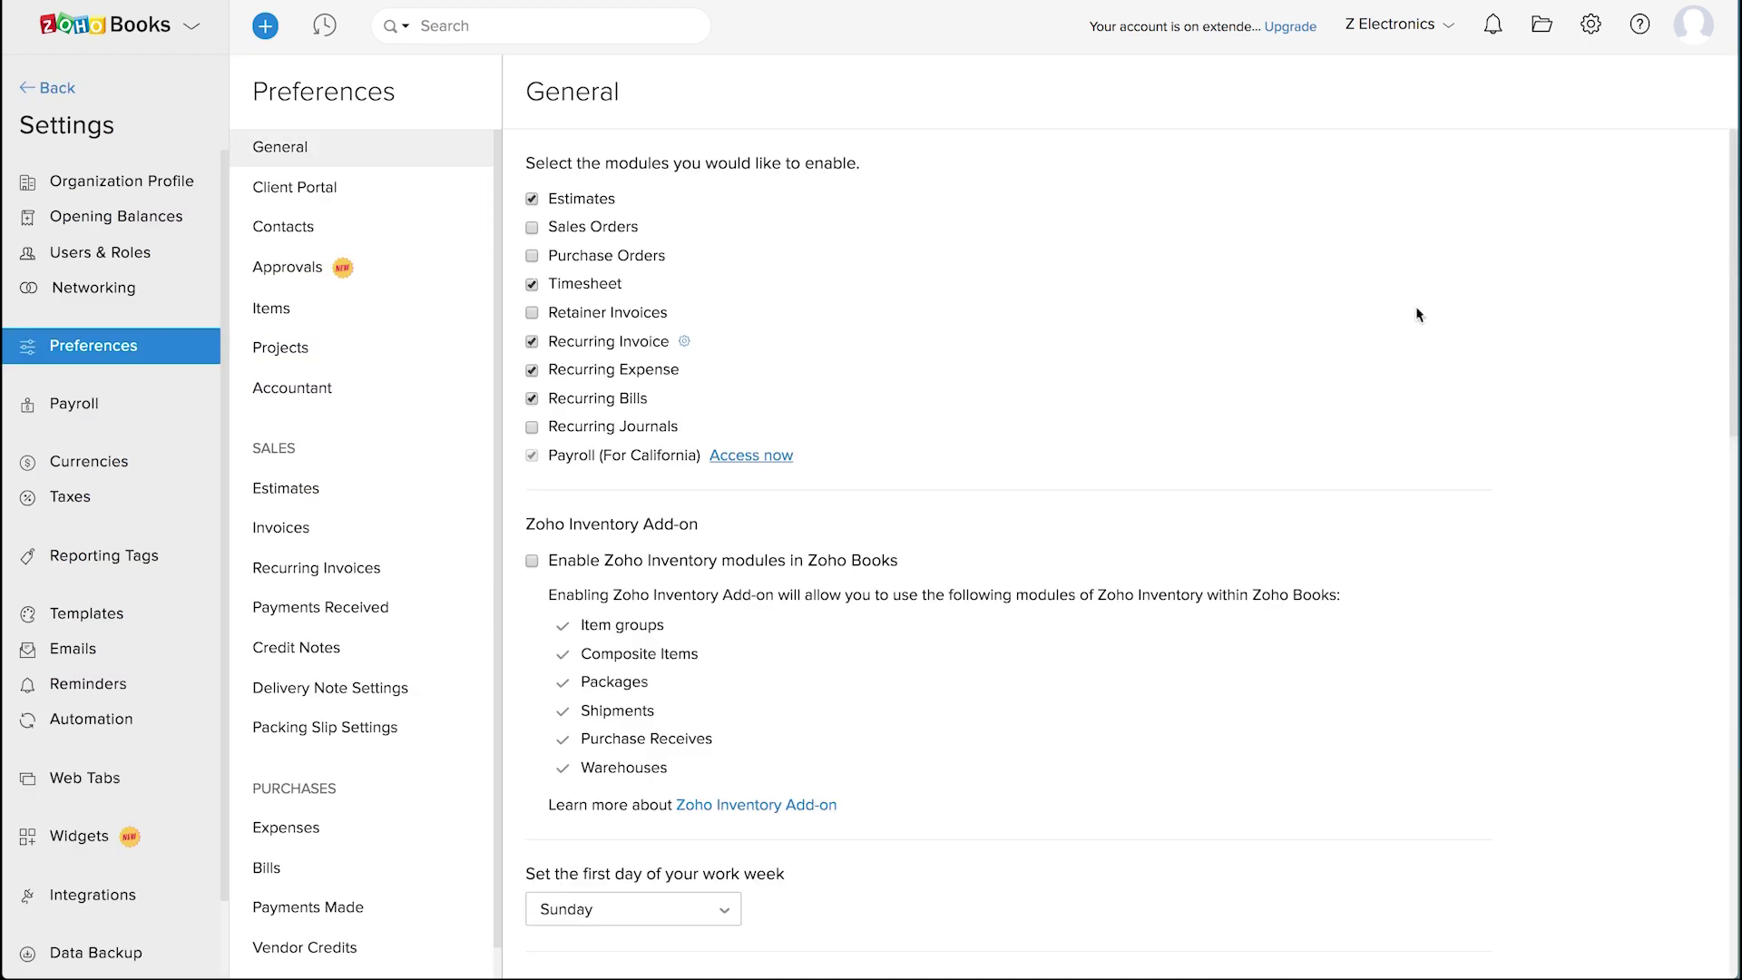
click(317, 492)
triple_click(594, 363)
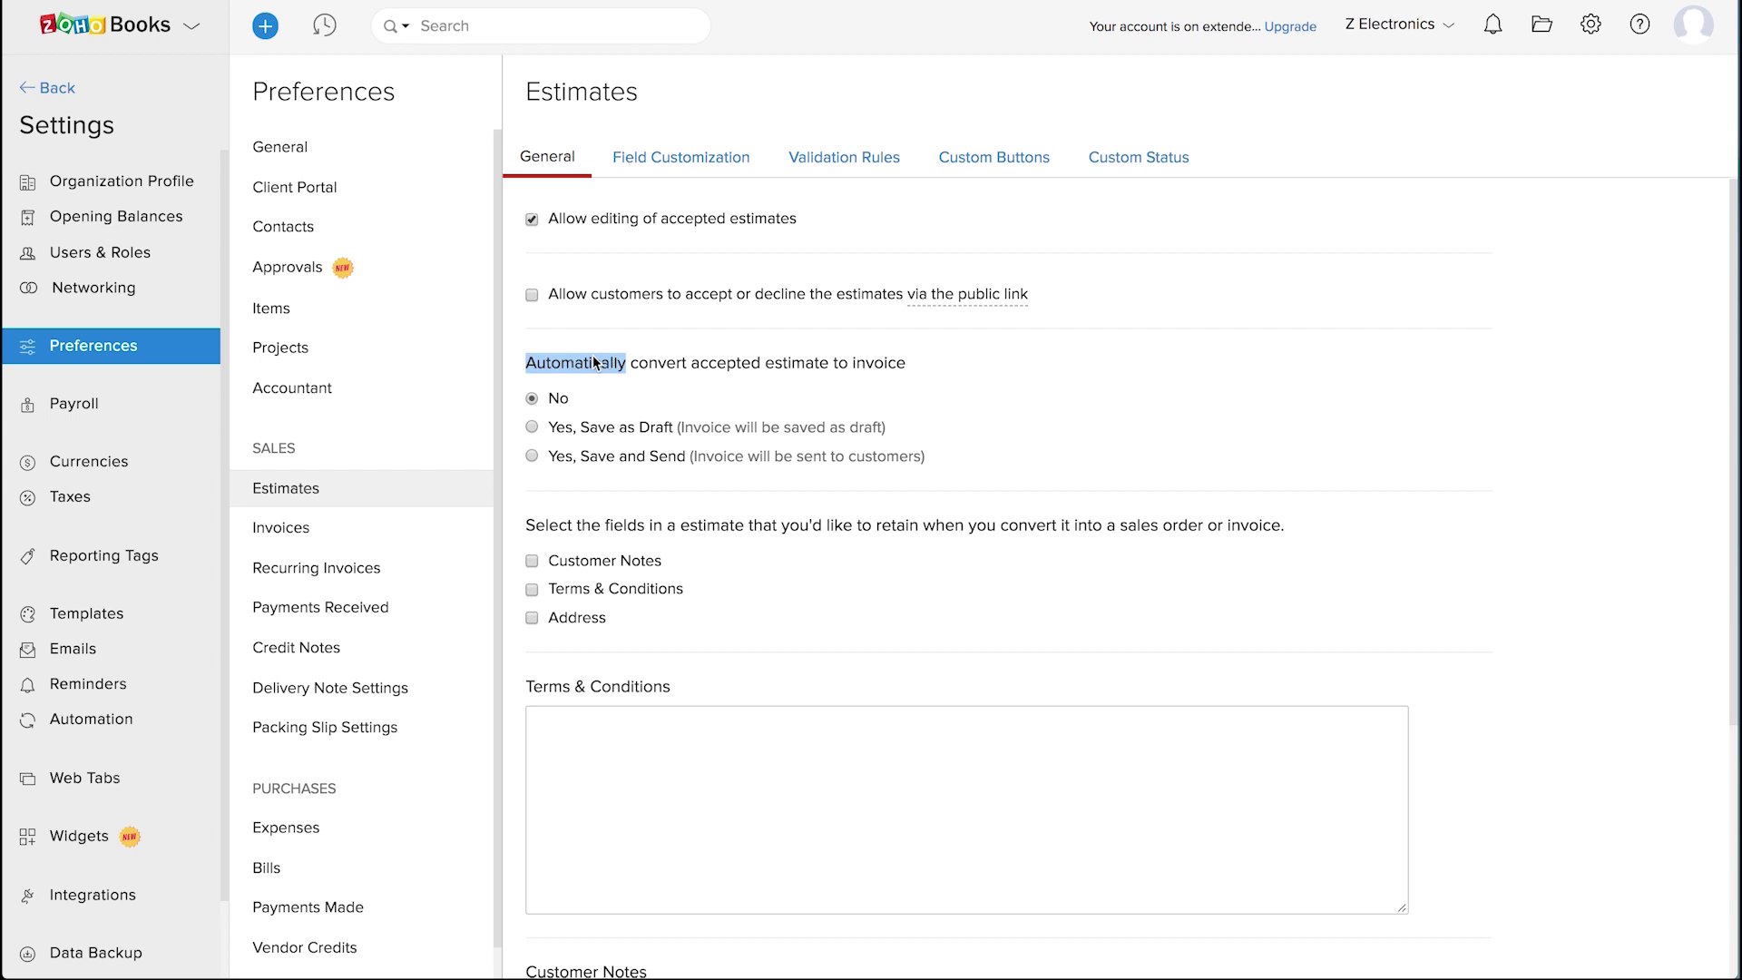